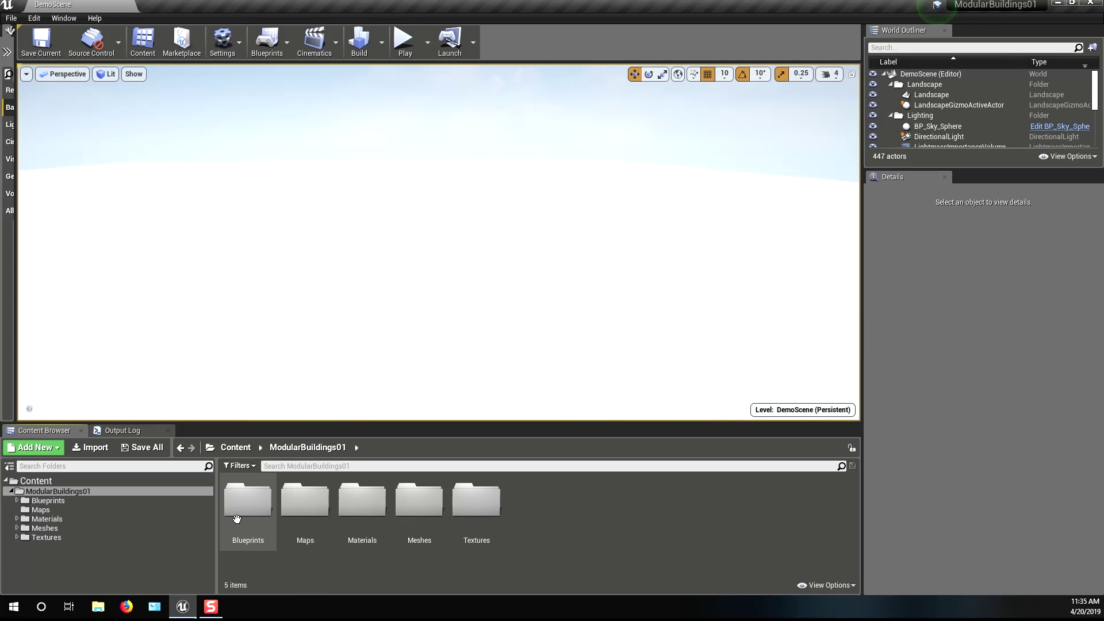
Open the ModularBuildings01 Blueprints folder to list Enumerators, BP_Roof and BP_Wall
double_click(236, 519)
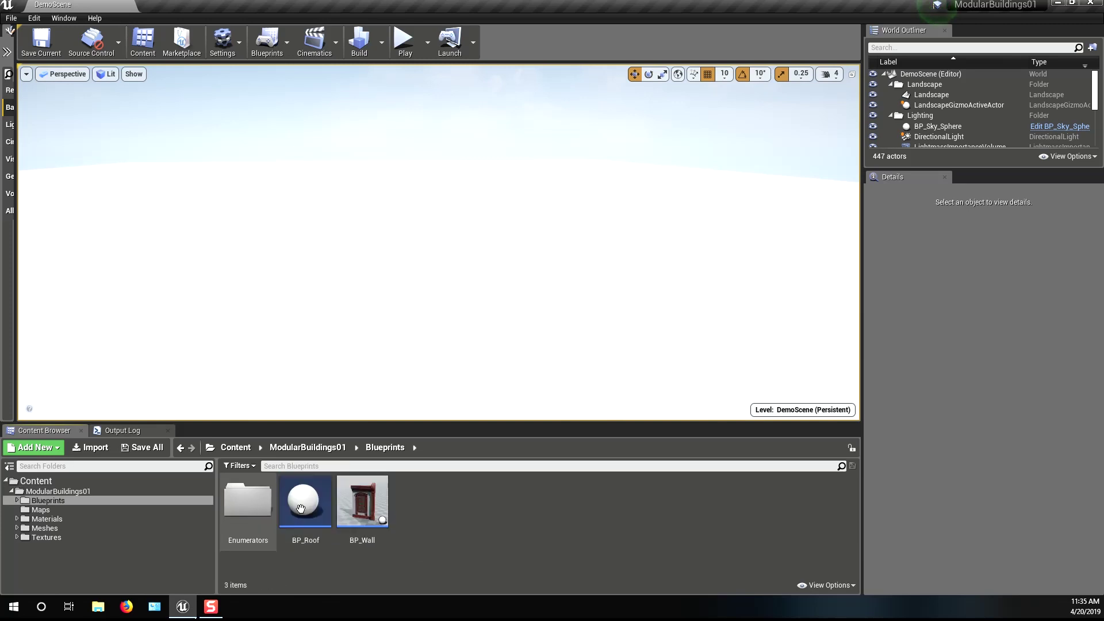
Place a BP_Wall piece in the enlarged viewport and rotate it -90° on Z
mouse_move(363, 504)
mouse_down()
mouse_move(395, 354)
mouse_move(469, 274)
mouse_up()
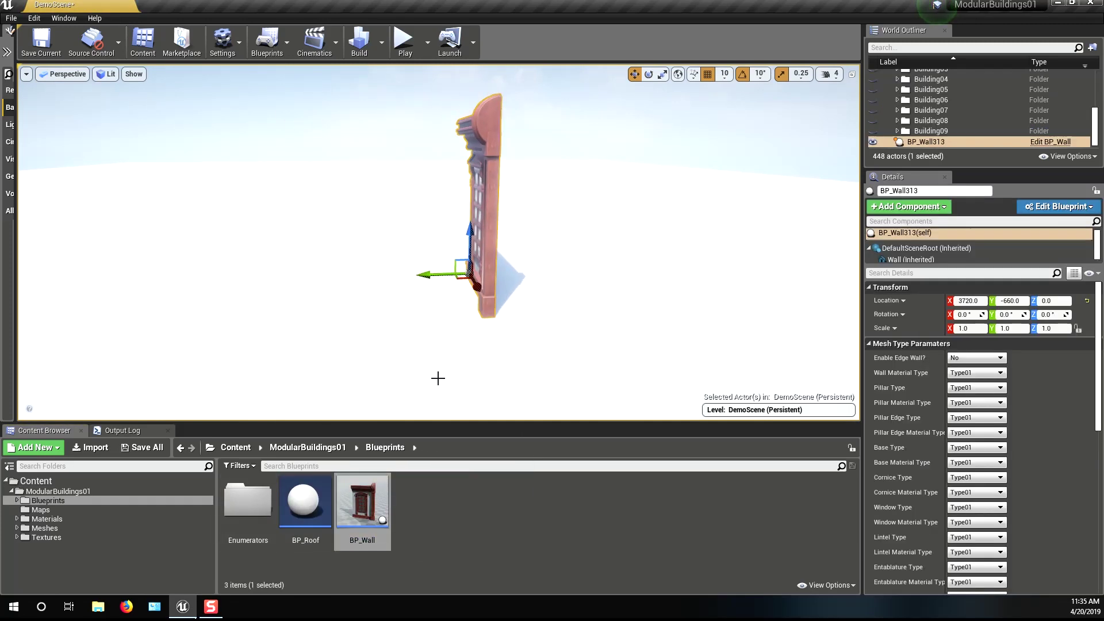
drag(416, 421, 420, 555)
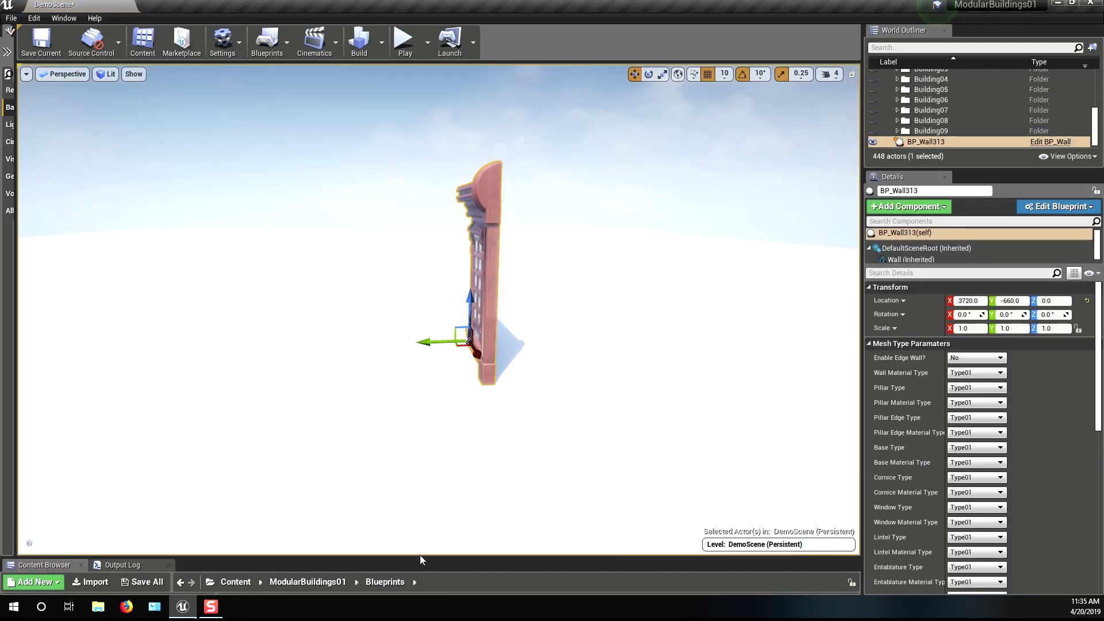
drag(489, 371, 549, 342)
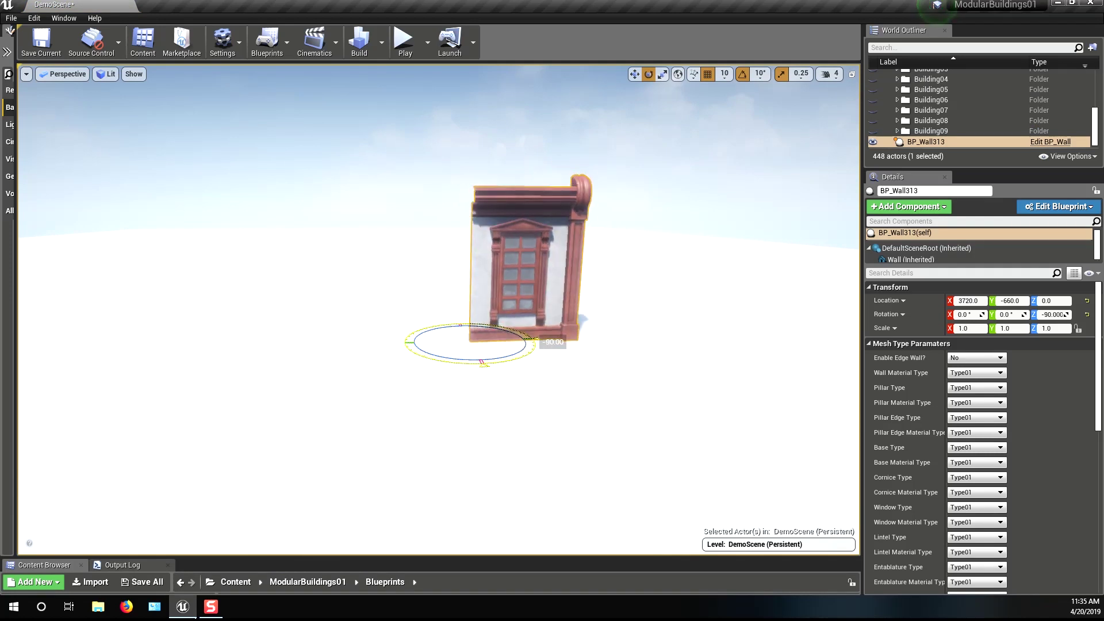
drag(444, 378, 465, 311)
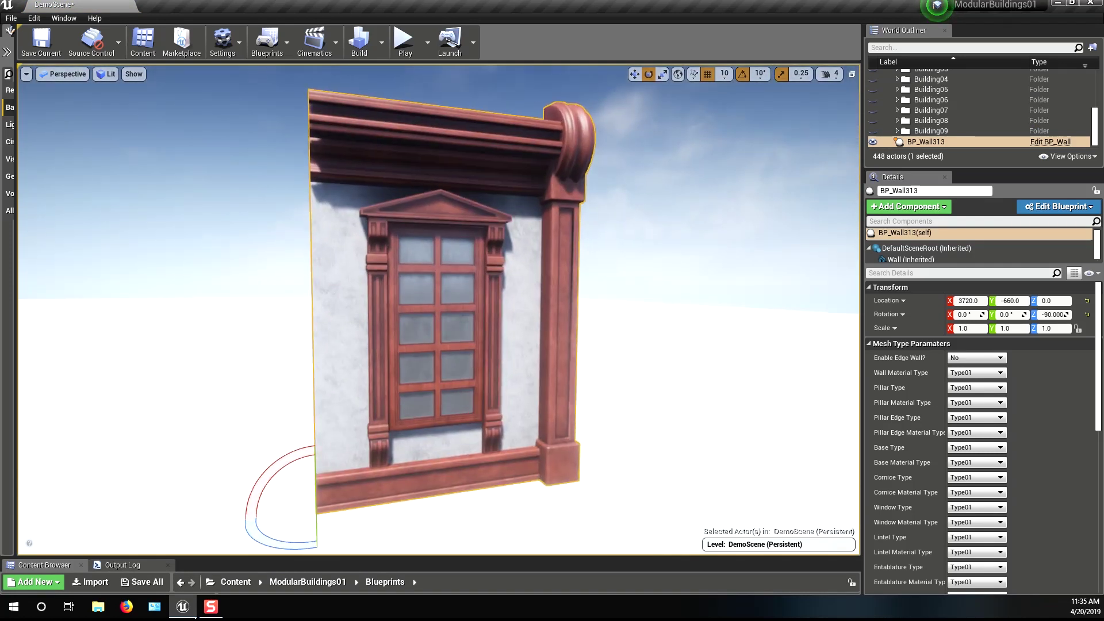
drag(581, 439, 581, 439)
drag(455, 436, 474, 434)
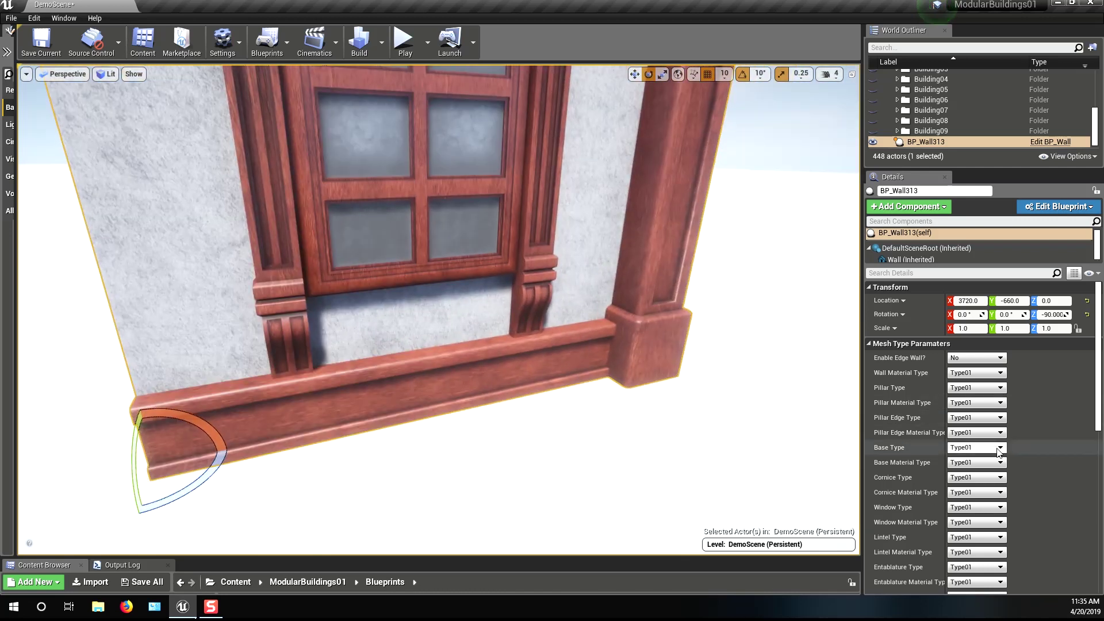
Set the wall's Base Type and Base Material Type to Type03 for a white paneled base
click(998, 447)
click(976, 463)
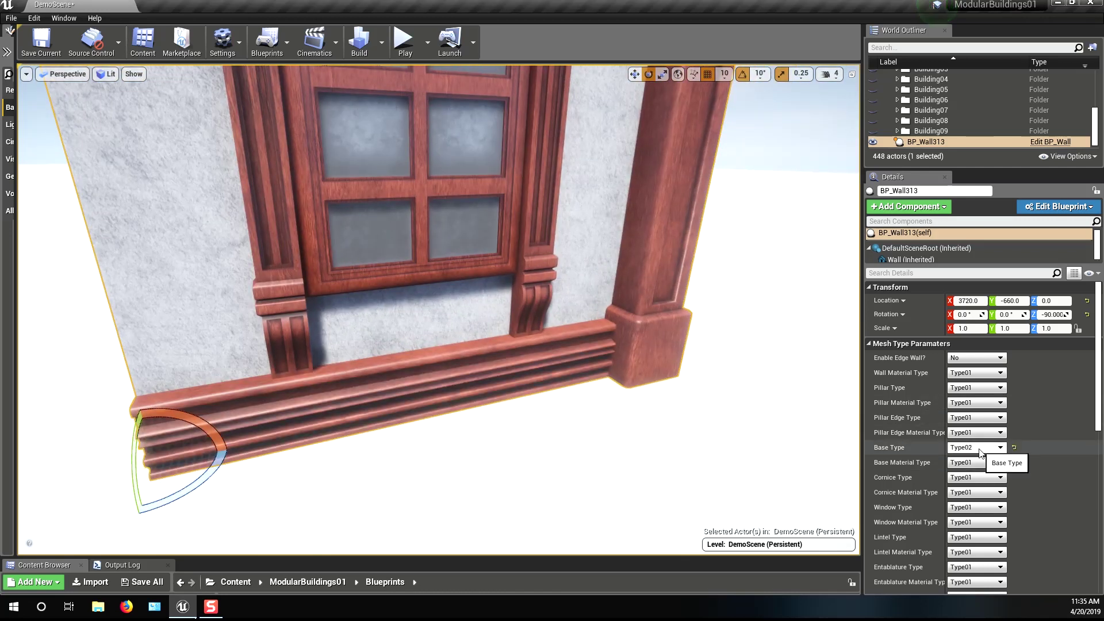
click(971, 473)
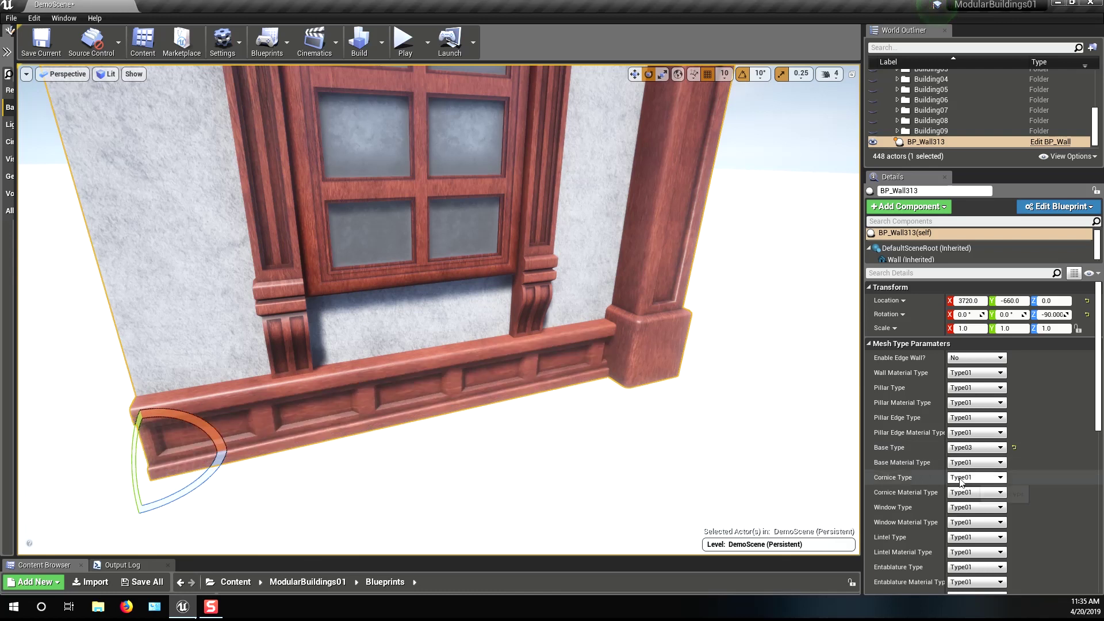
click(968, 480)
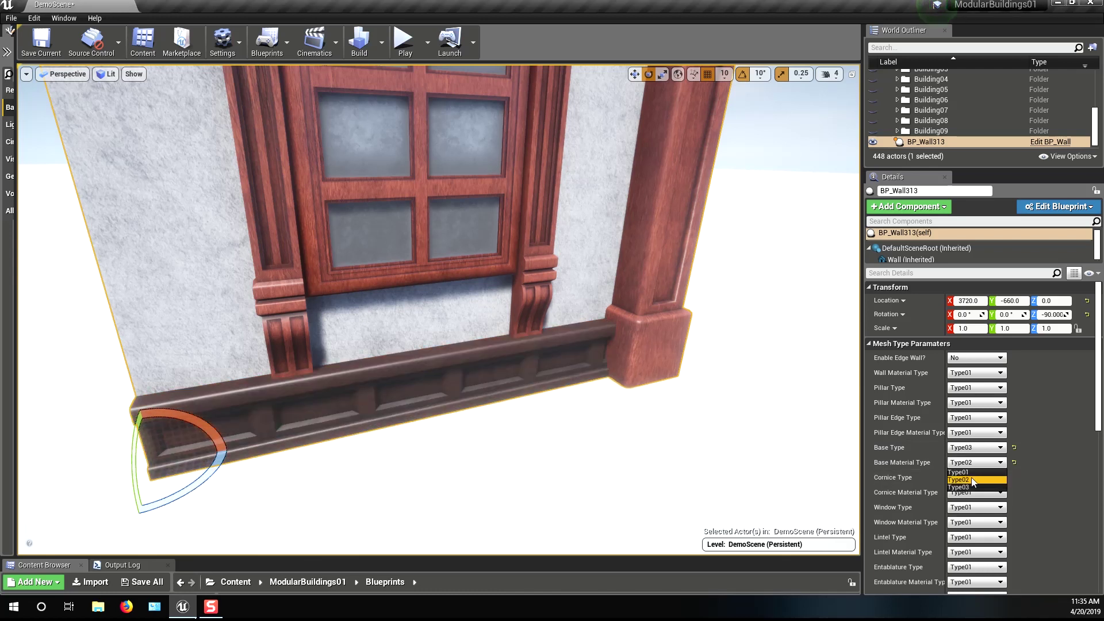
click(967, 486)
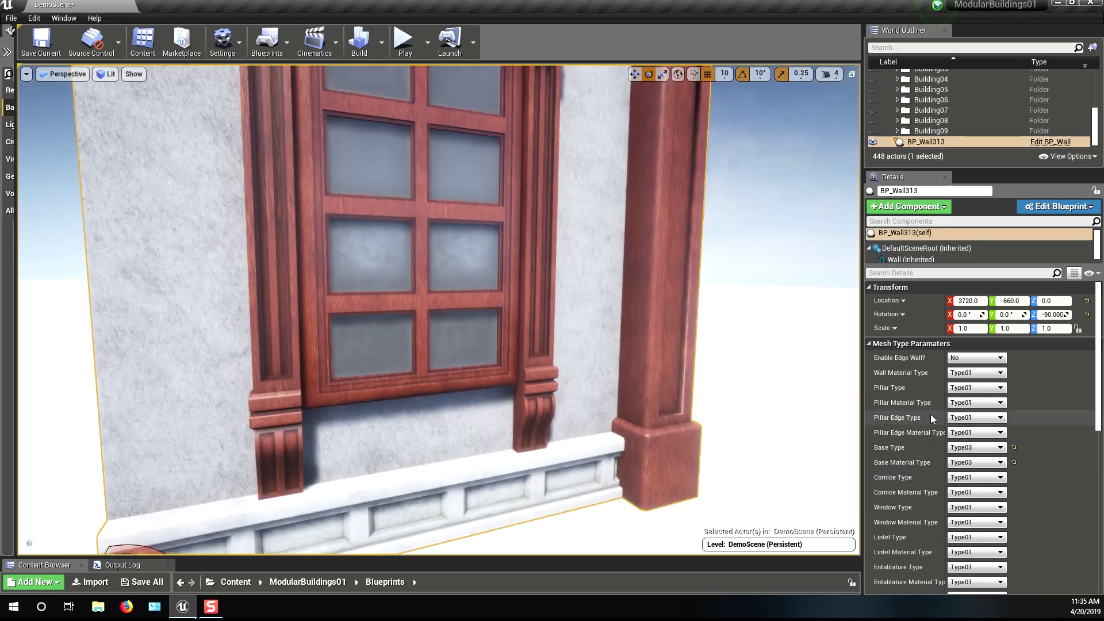
Set Wall Material Type to Type03 for a dark stone-brick facade
click(971, 373)
click(966, 390)
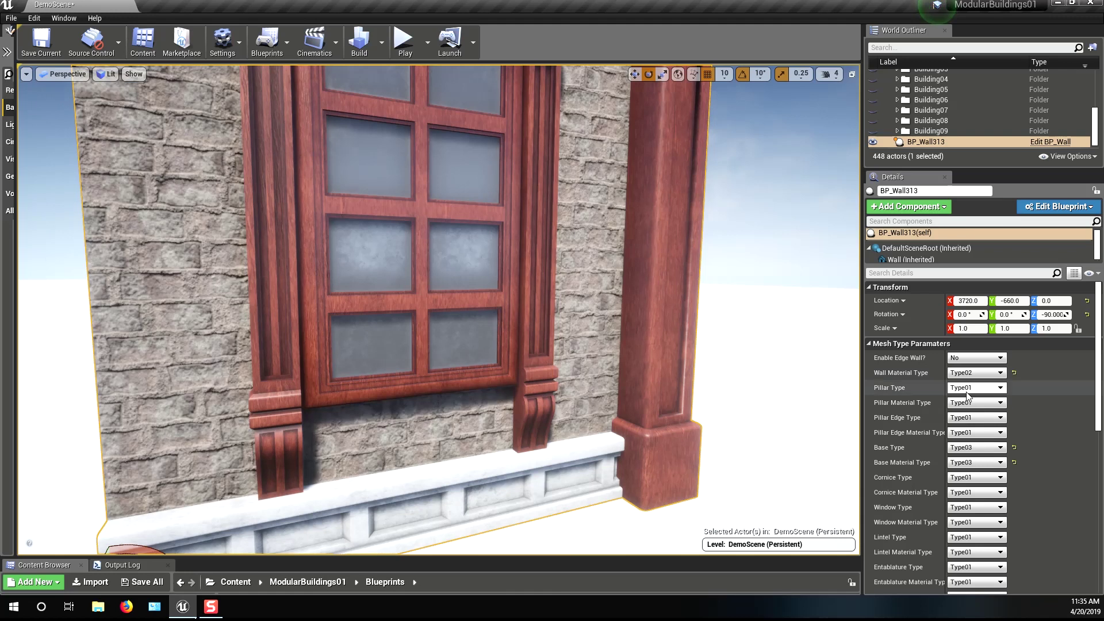
click(970, 397)
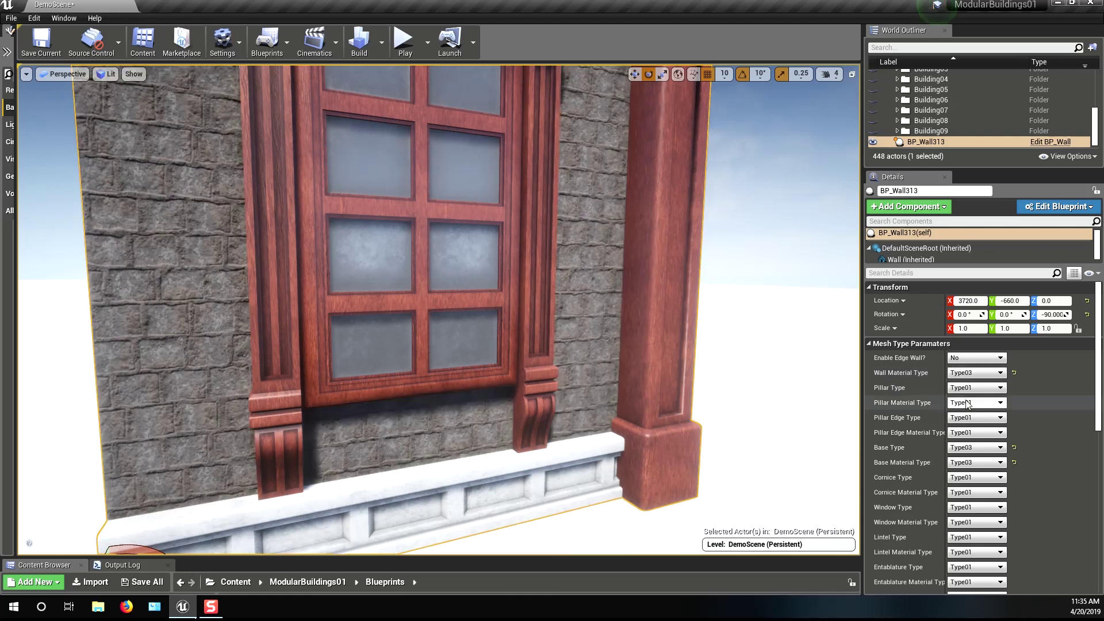
right_drag(611, 407, 611, 407)
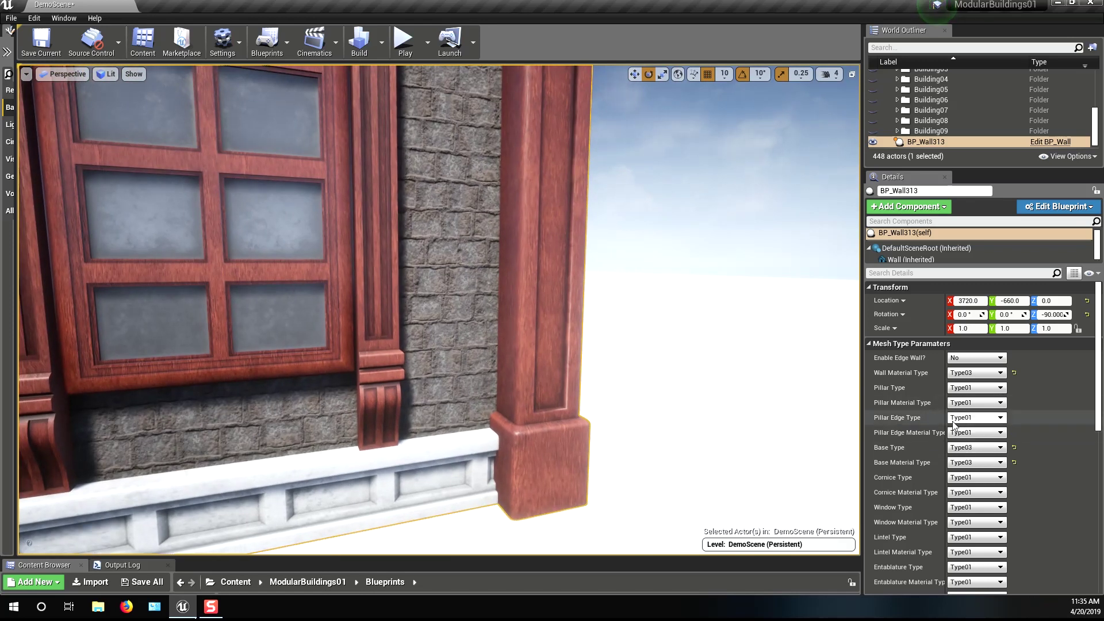
Make the pillar fluted Type02 with white Type03 material
click(970, 425)
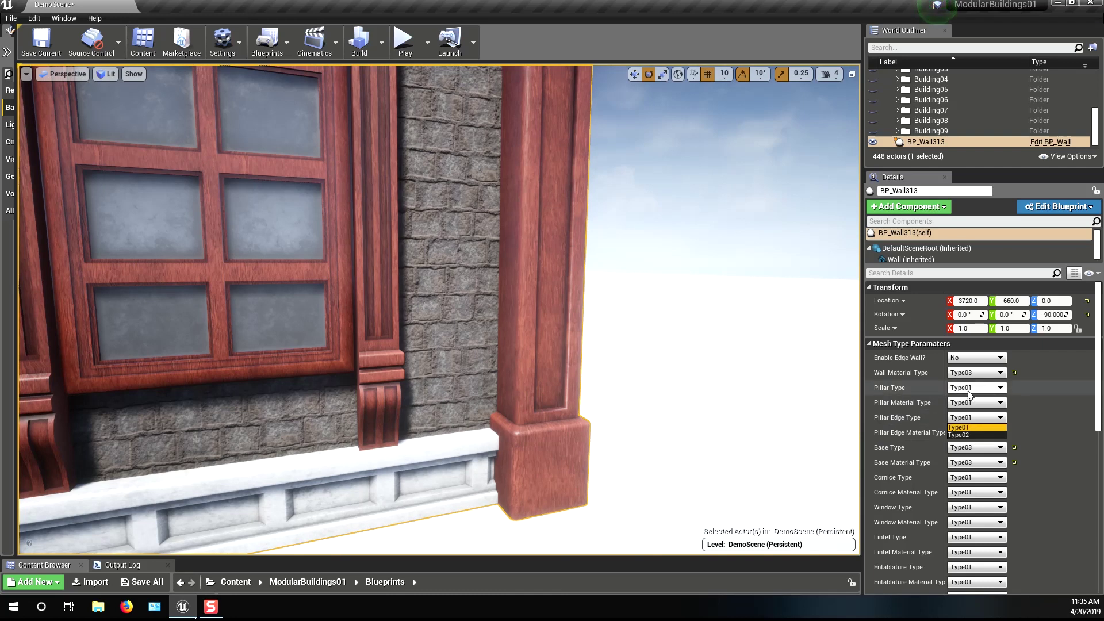
click(971, 403)
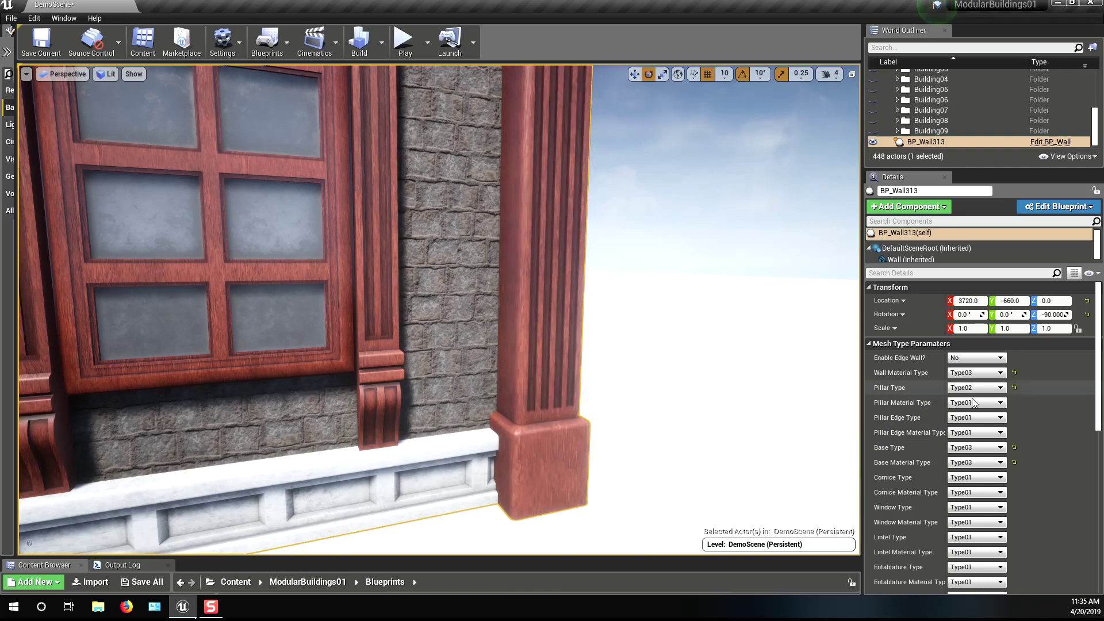
click(969, 428)
right_drag(611, 419, 611, 276)
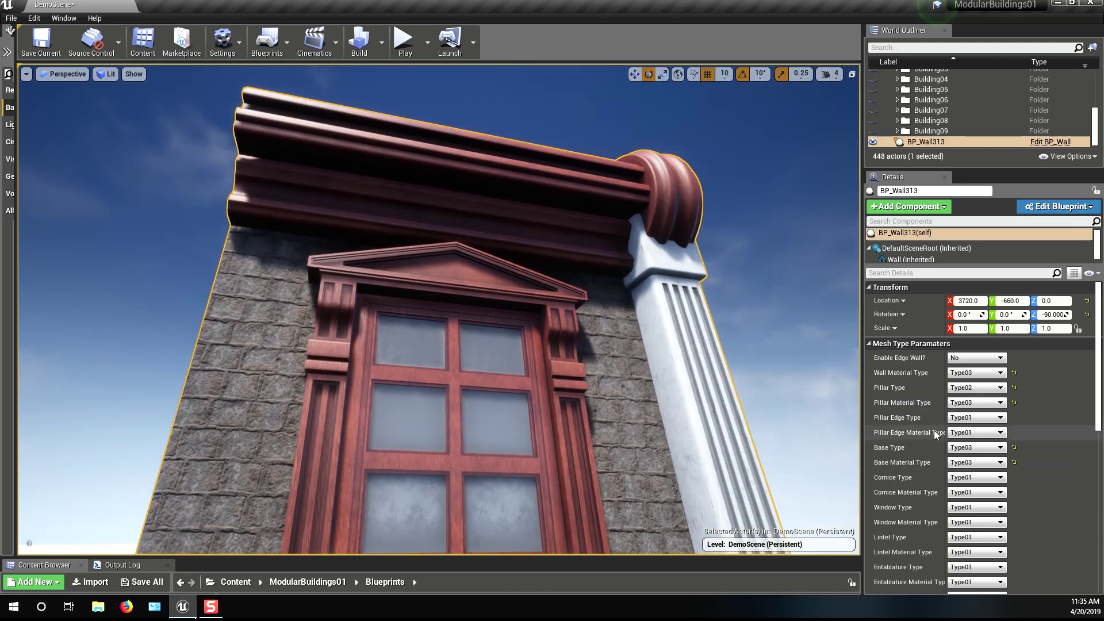
Try several window styles and settle on the arched multi-pane Type05
click(962, 508)
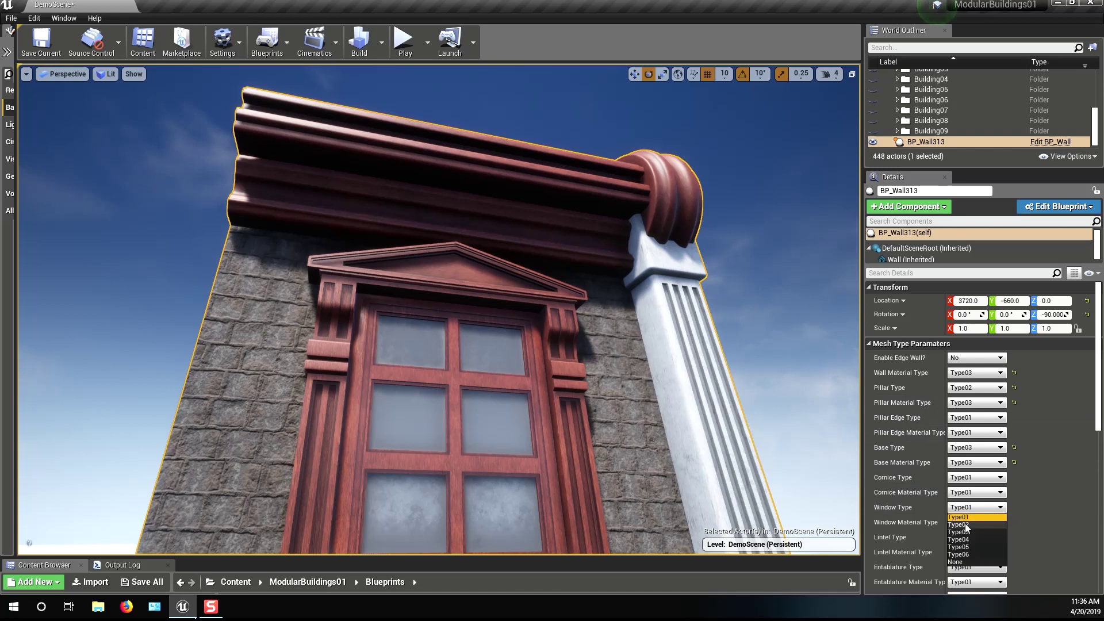
click(959, 525)
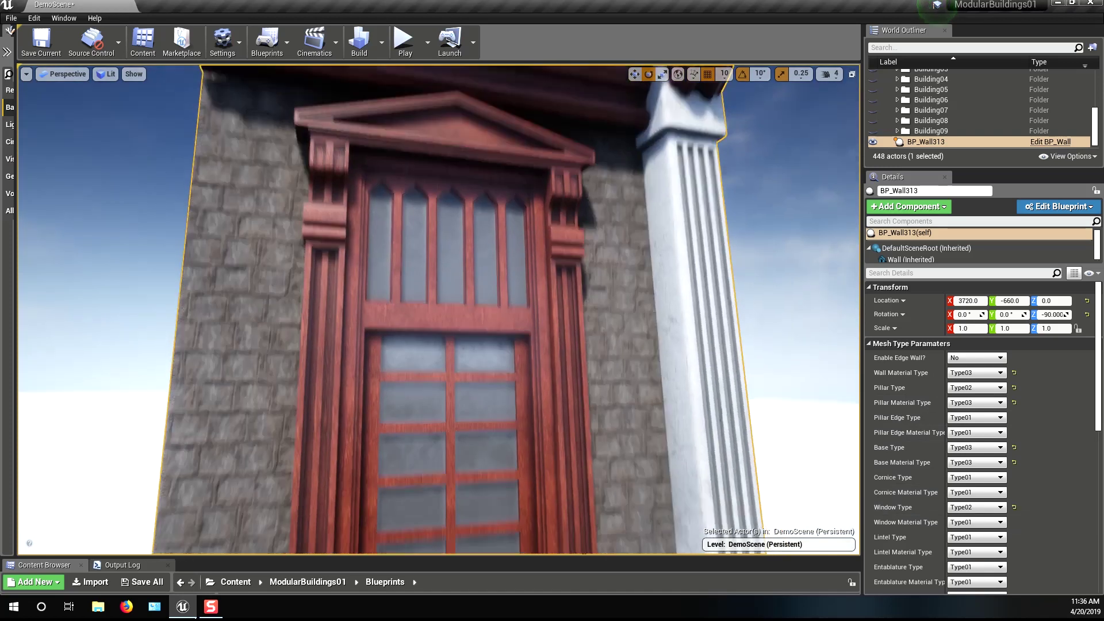
scroll(437, 311, down, 5)
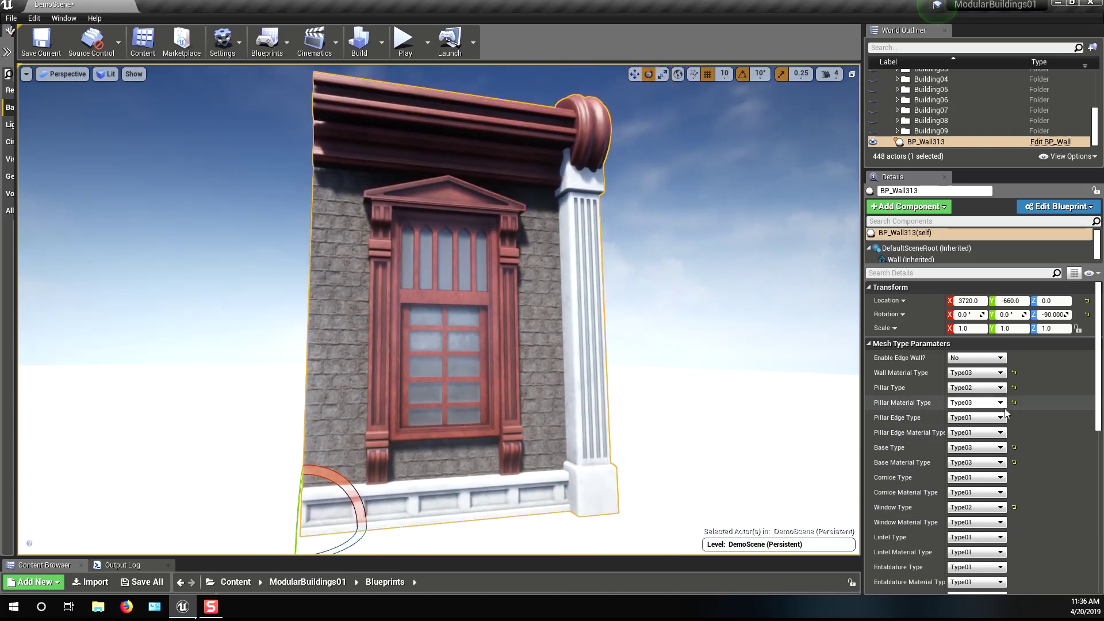
click(975, 507)
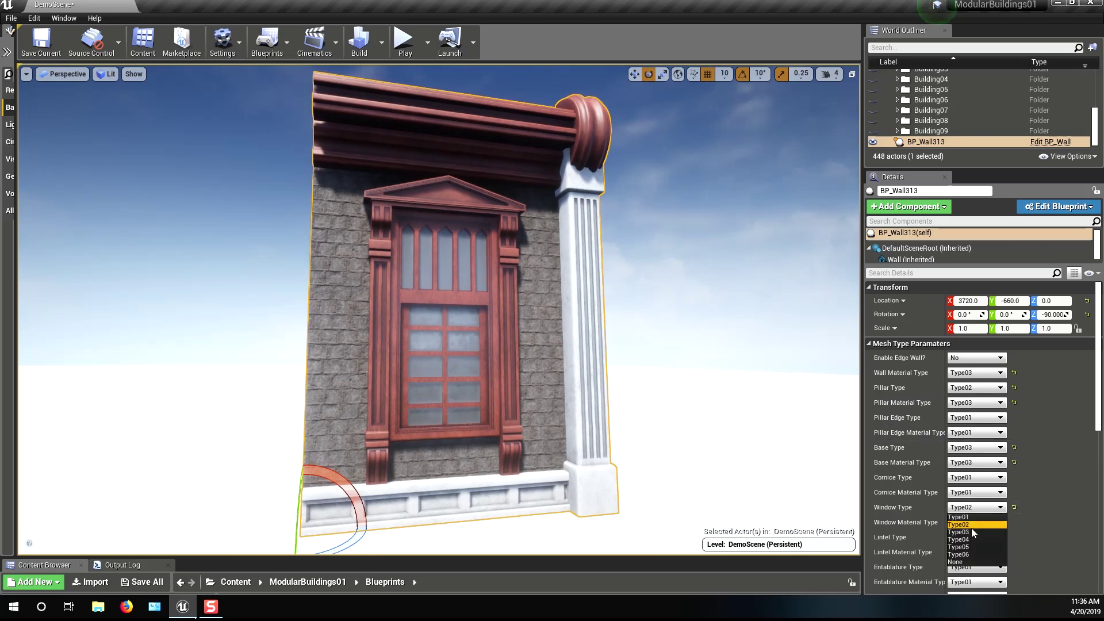
click(971, 533)
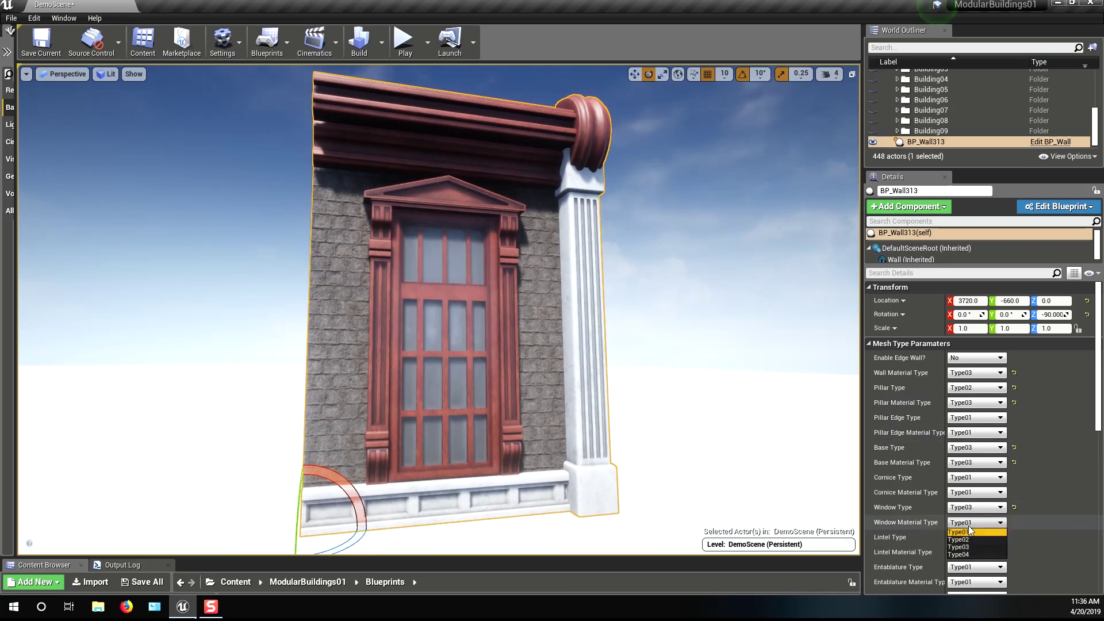
click(970, 507)
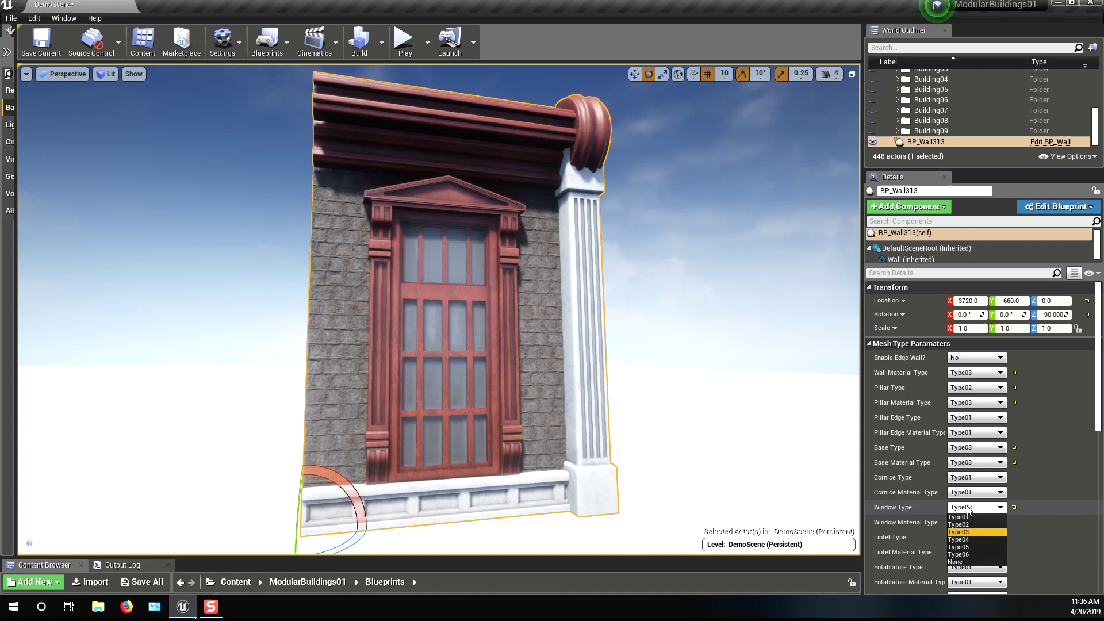
click(966, 547)
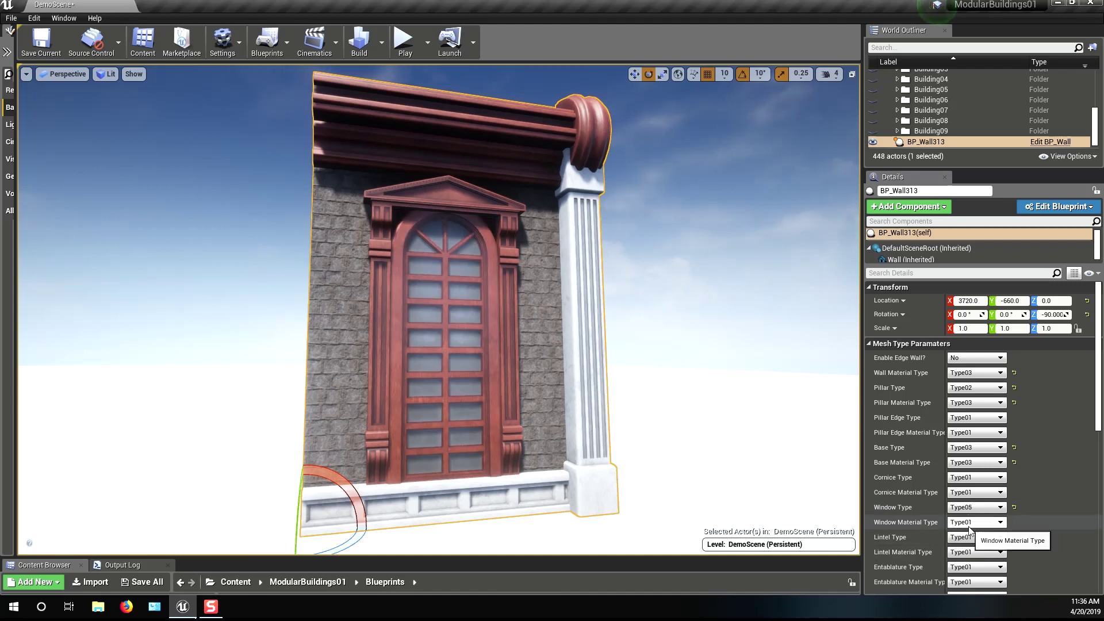
Give the window white Type03 material and an arched Type03 lintel
click(965, 554)
click(972, 522)
click(964, 554)
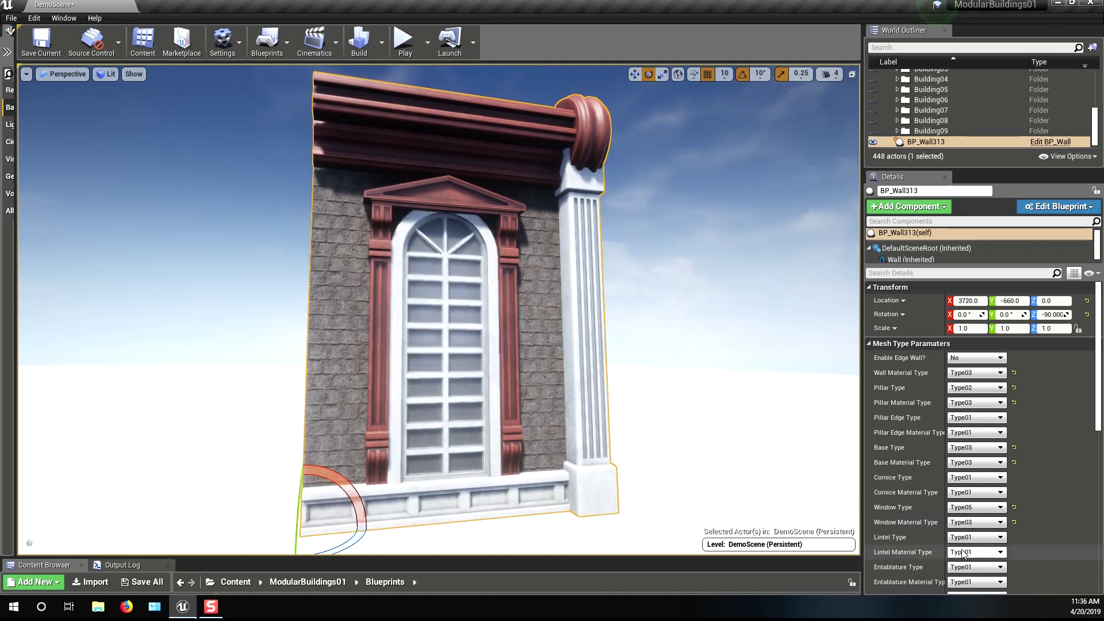
click(966, 537)
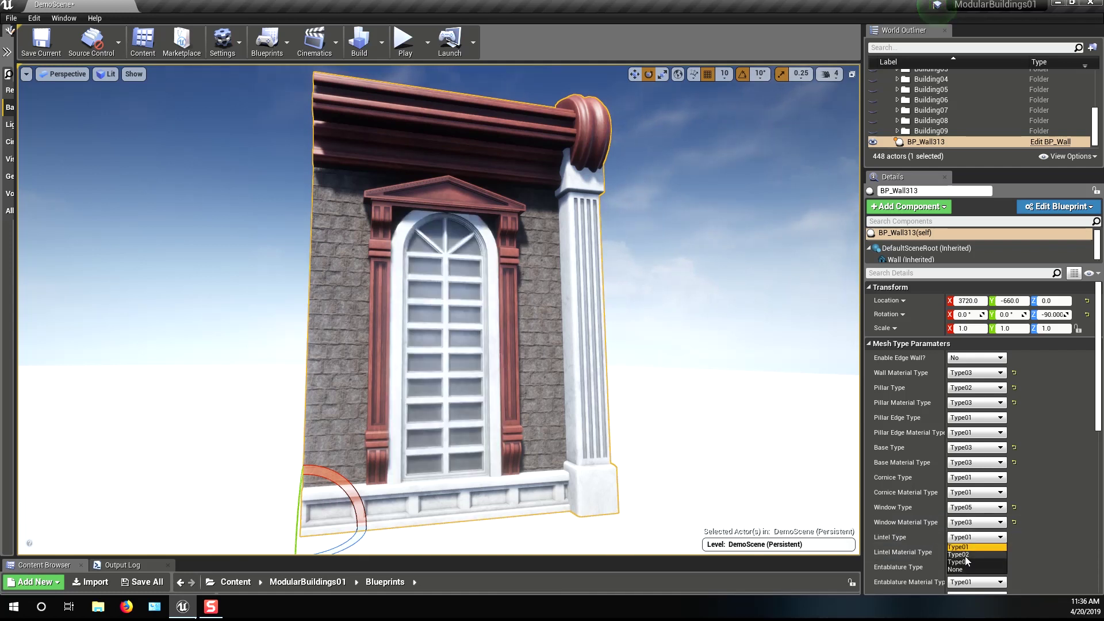
click(965, 561)
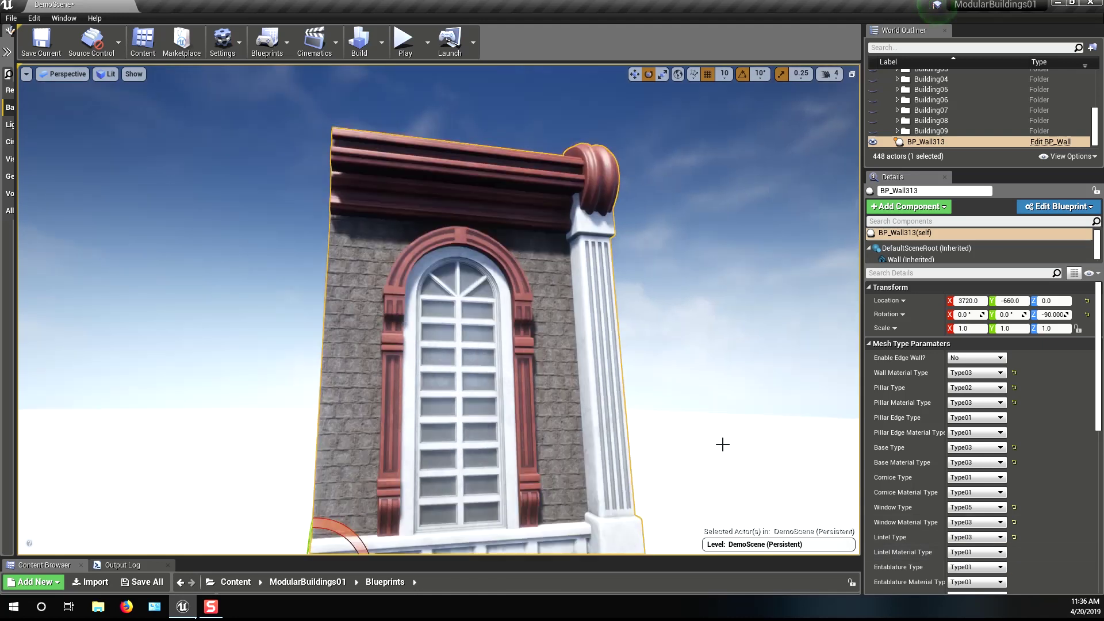
Make the lintel white and set the cornice to Type02 with Type03 material
click(968, 576)
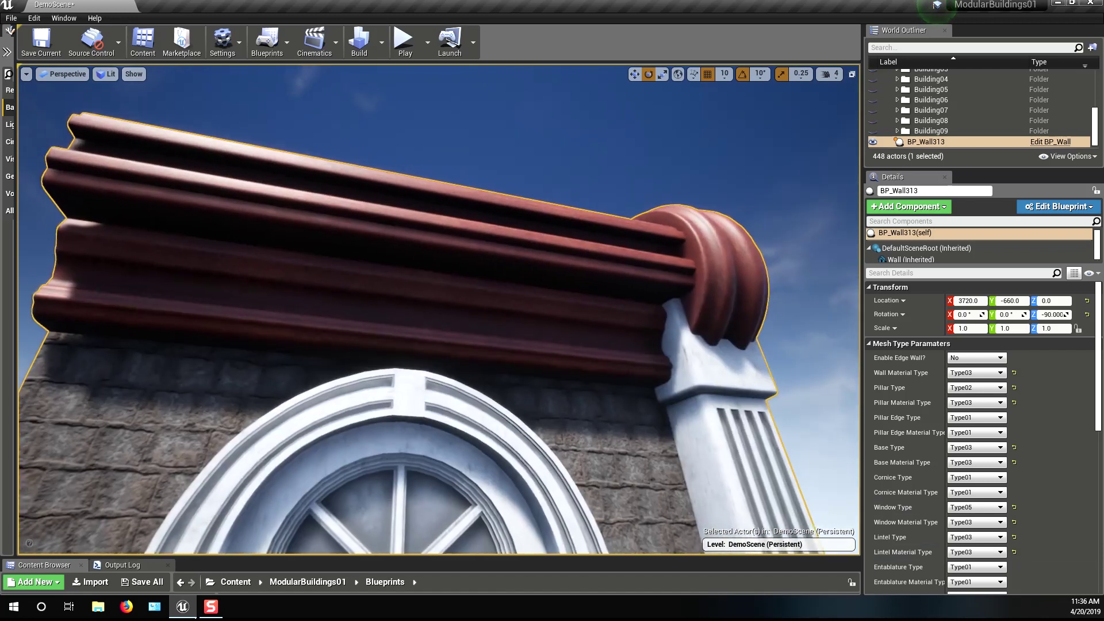
scroll(944, 520, down, 2)
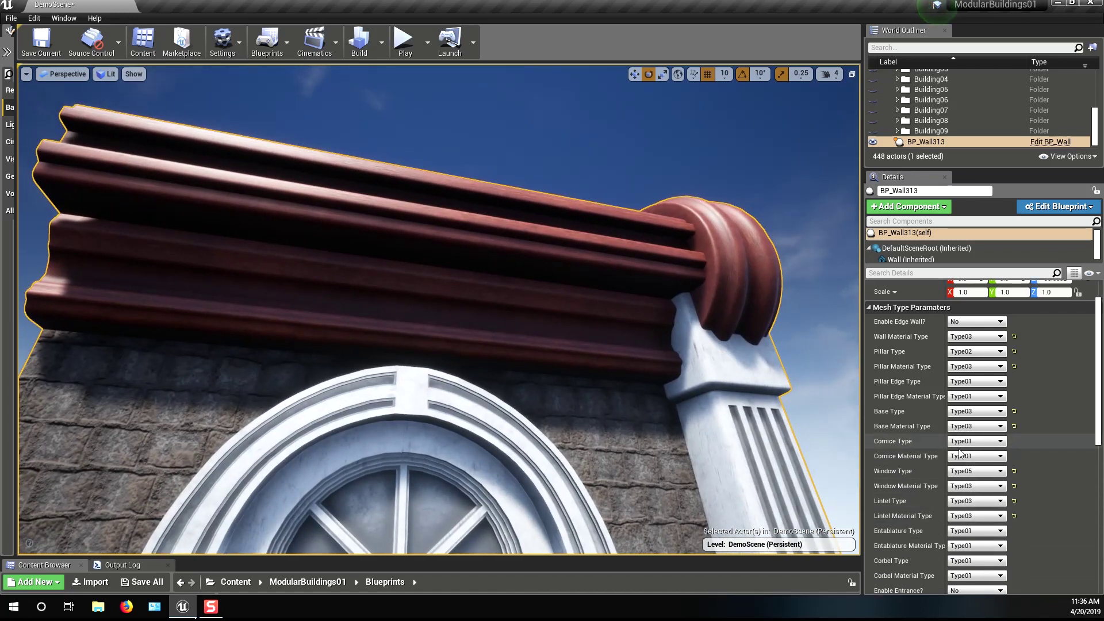
click(977, 441)
click(978, 458)
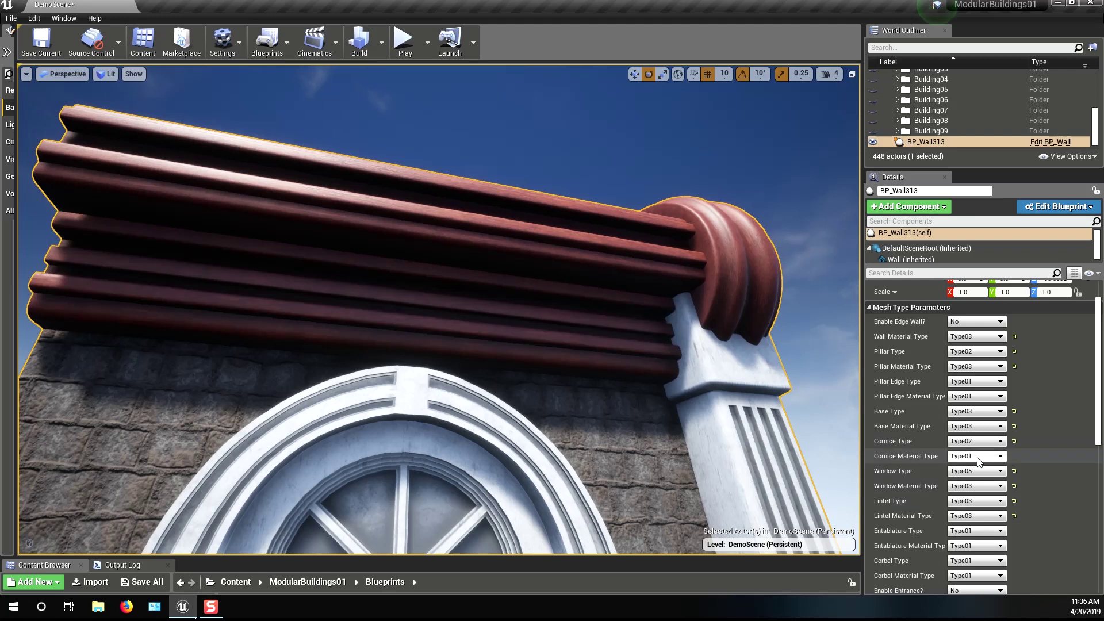
click(982, 457)
click(978, 483)
Set the corbel to Type02 with white Type03 material
right_drag(596, 404, 595, 405)
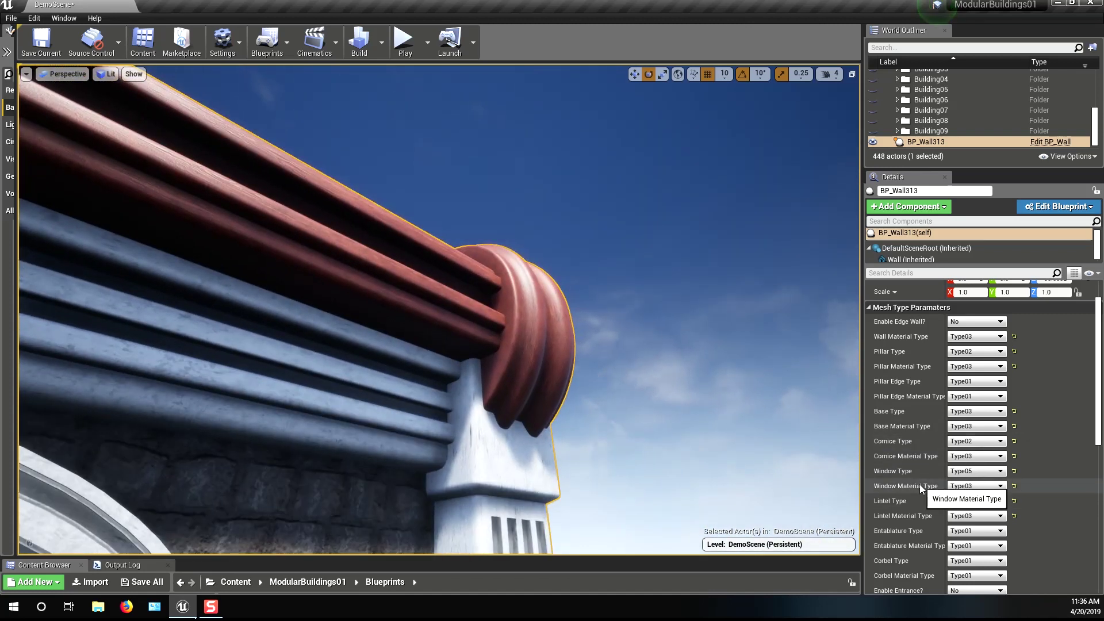
scroll(920, 484, down, 2)
click(967, 524)
click(966, 541)
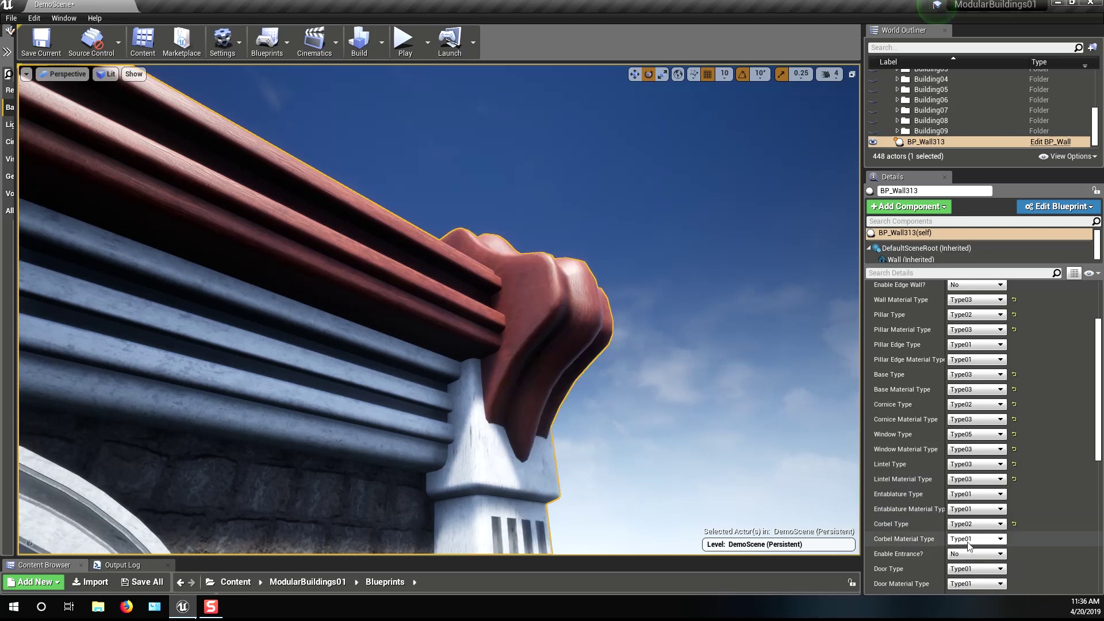
click(971, 562)
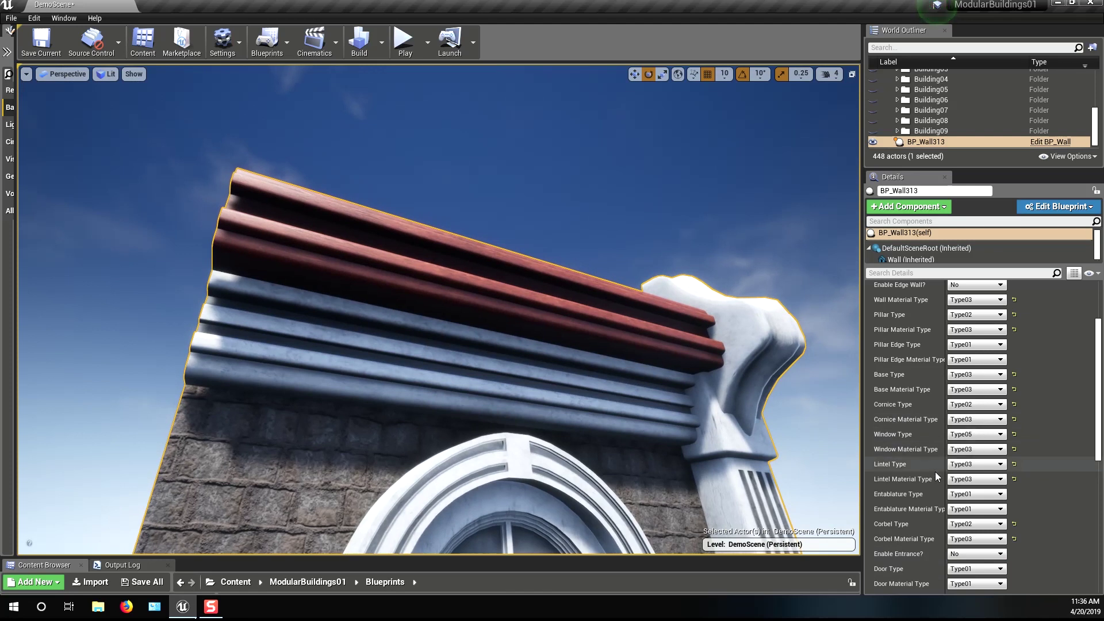
Keep the entablature at Type01 and give it white Type03 material
click(976, 495)
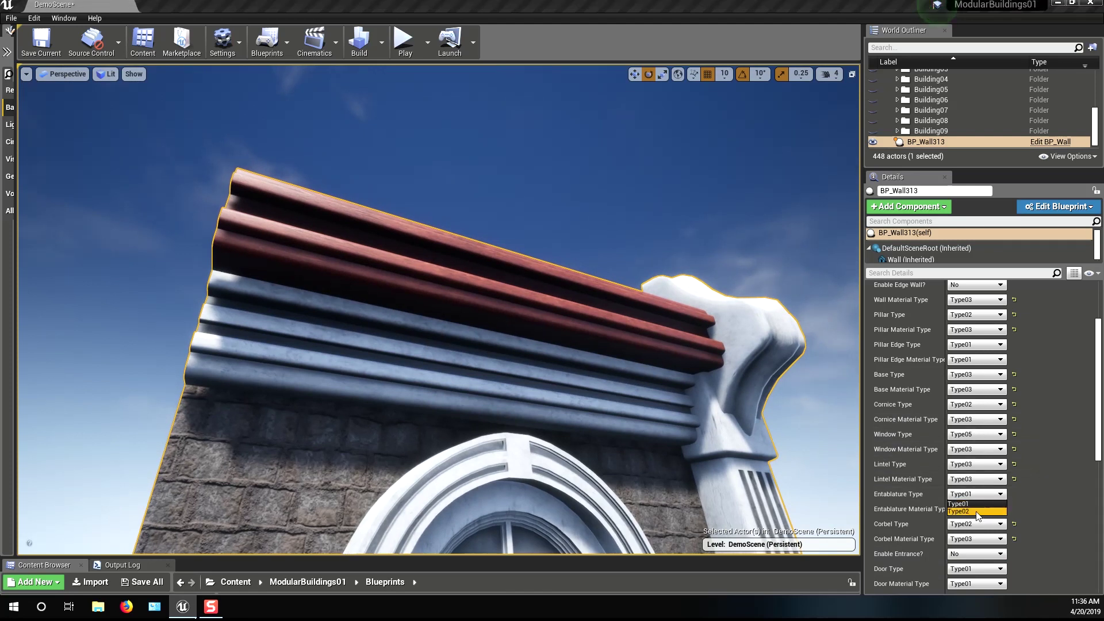
click(978, 511)
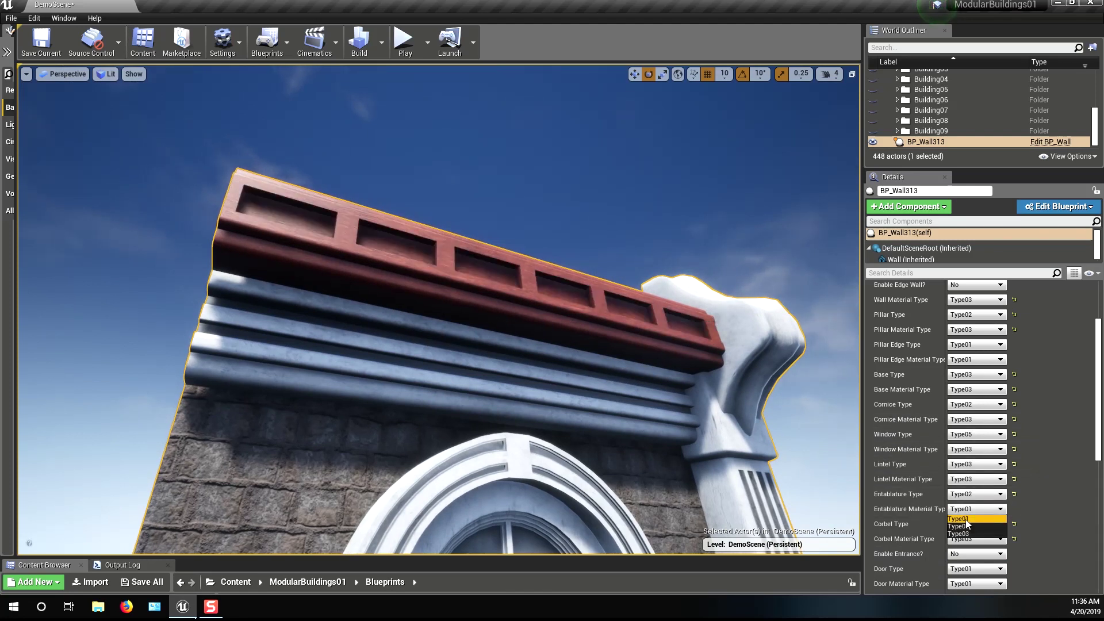
click(967, 519)
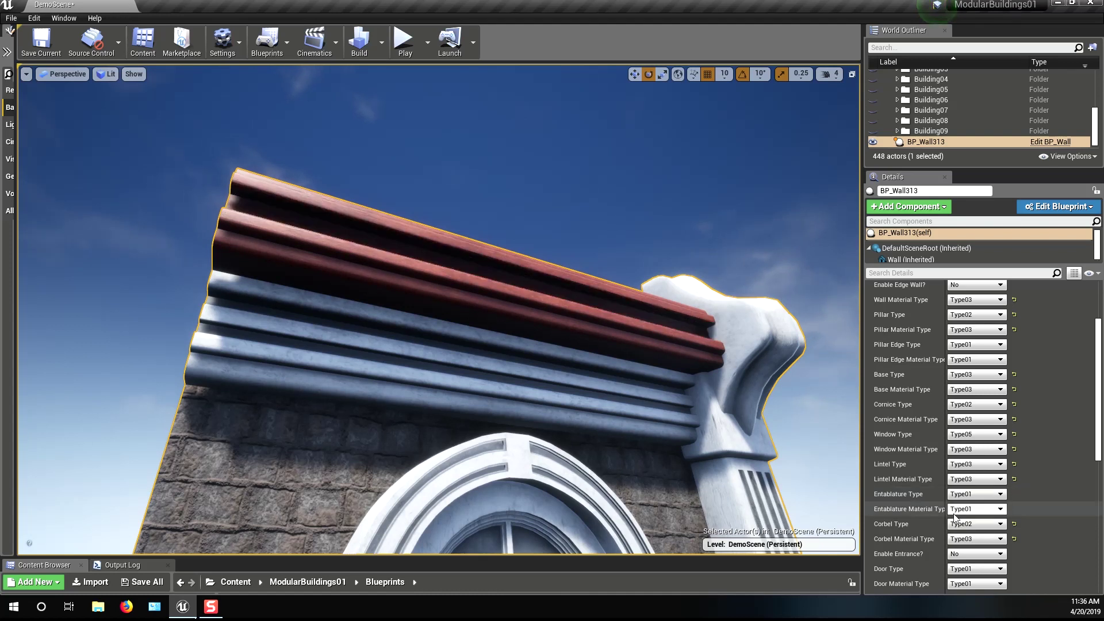
click(977, 511)
click(958, 534)
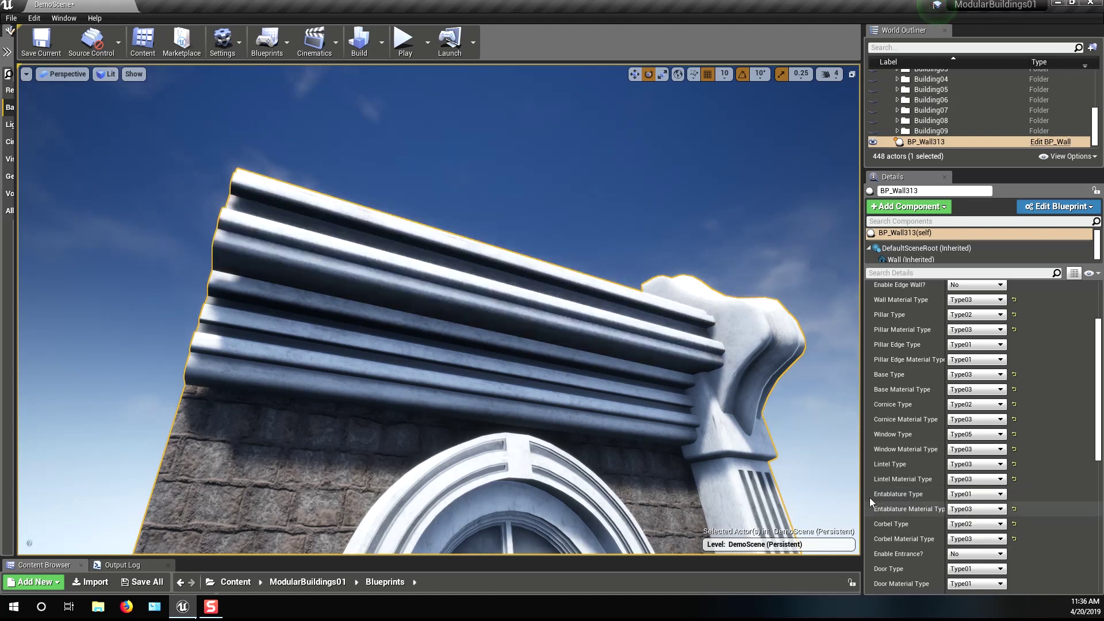
key(f)
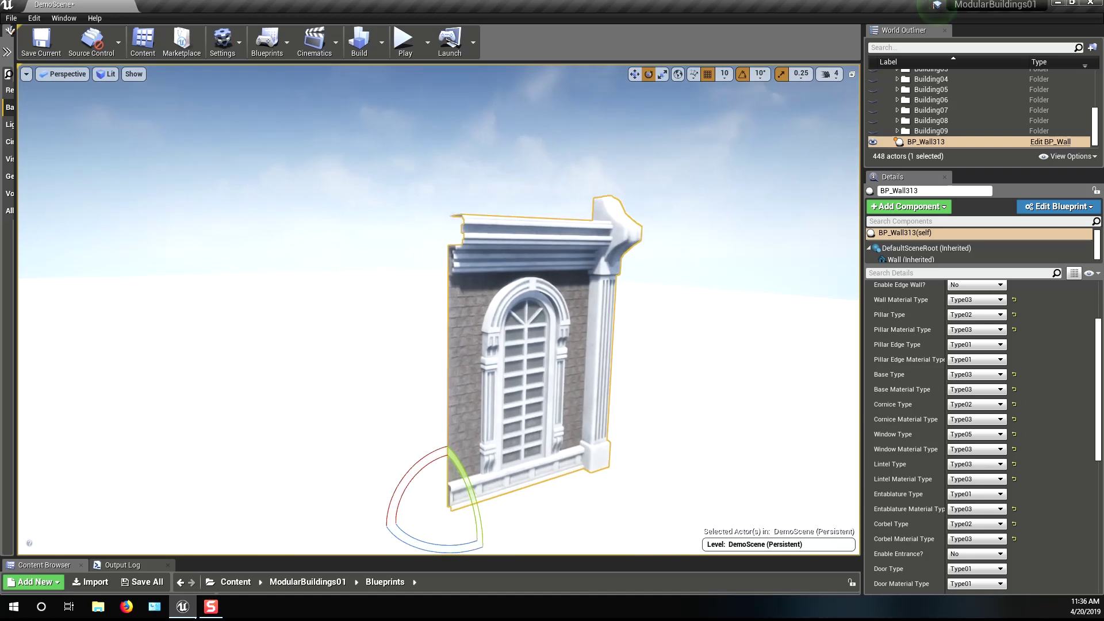
scroll(927, 352, up, 3)
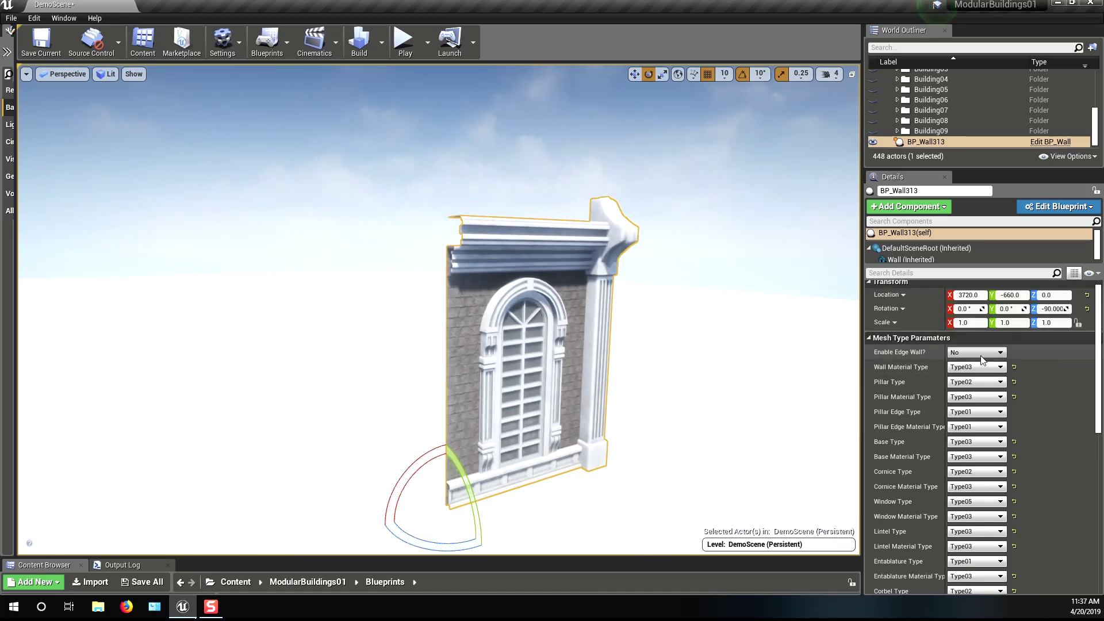
Enable the edge wall with a fluted Type02 pillar in white Type03 material
click(957, 363)
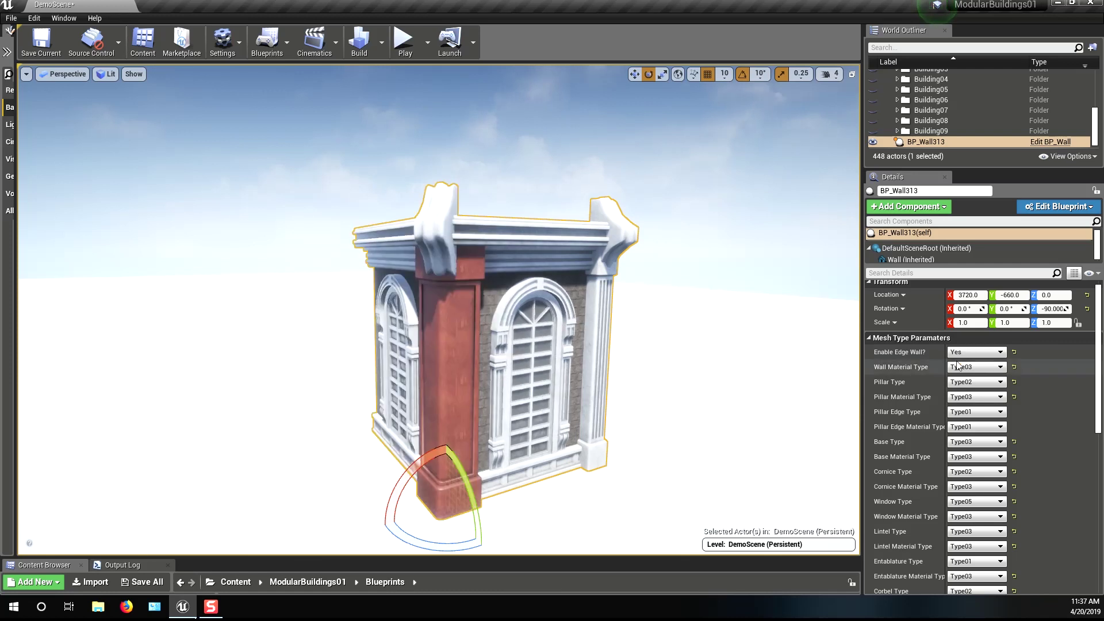
right_drag(690, 346, 662, 339)
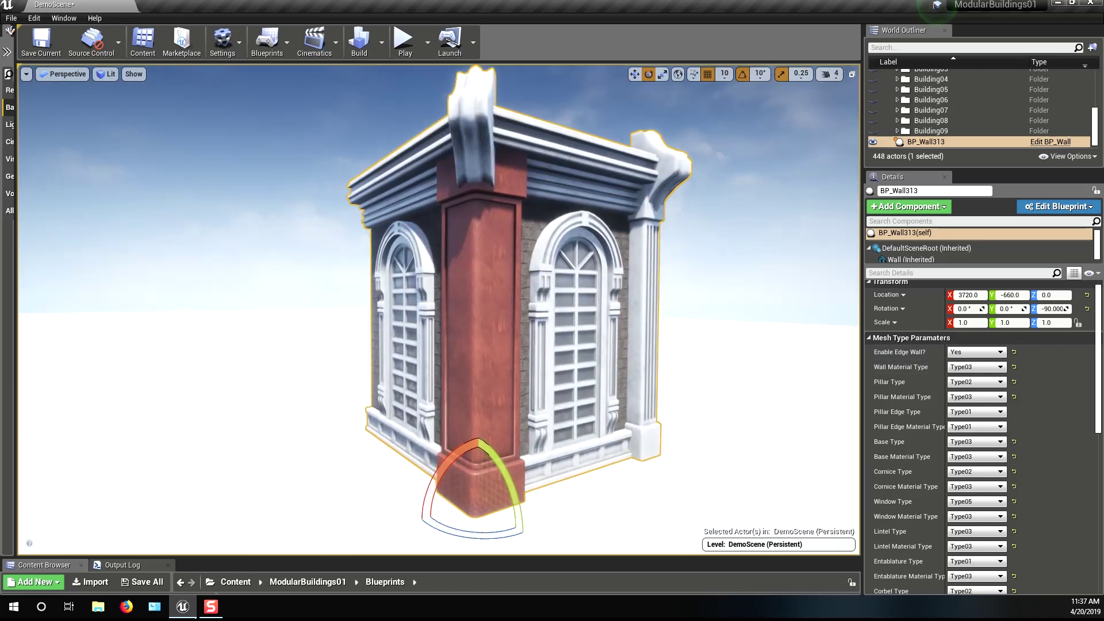
click(969, 430)
click(972, 427)
click(966, 455)
Frame the wall piece and lower the viewport camera speed to 3
key(f)
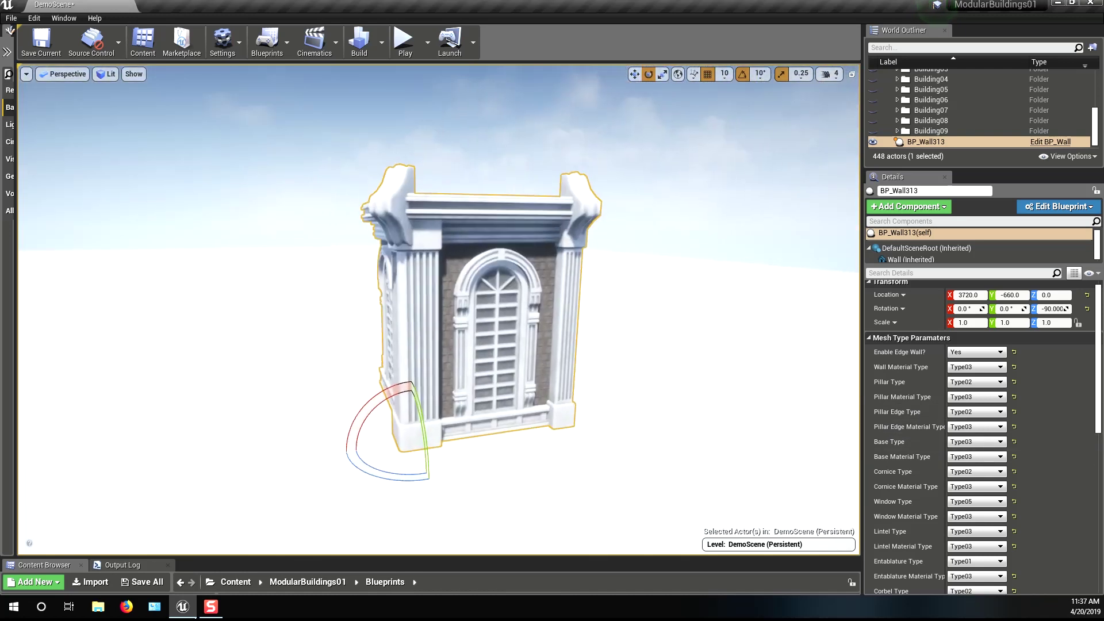
click(828, 73)
right_drag(432, 415, 443, 405)
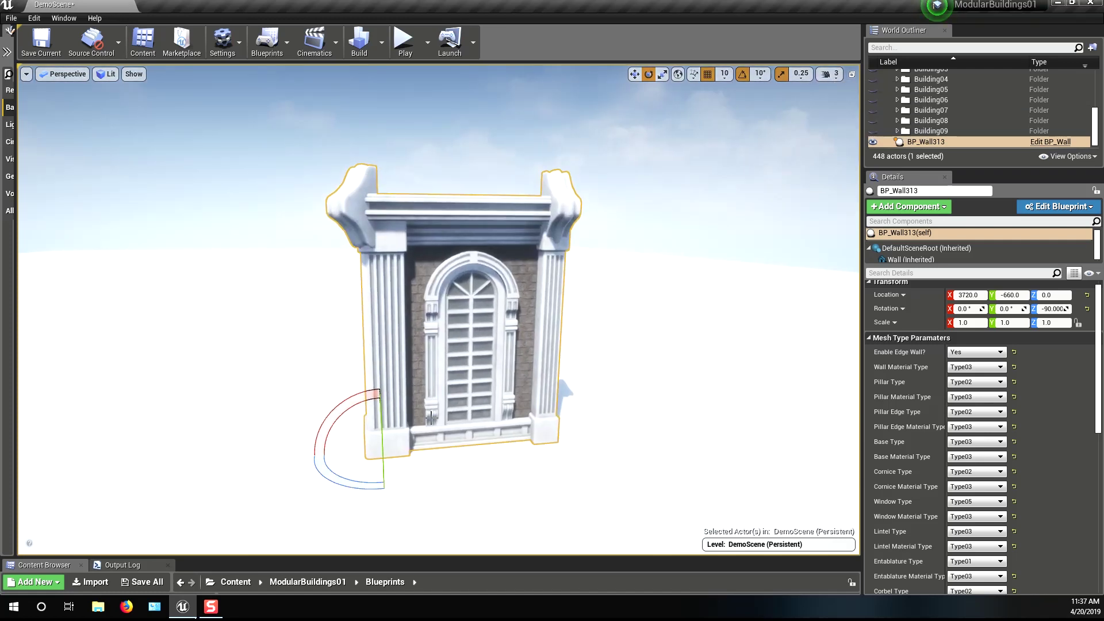
Set grid snap to 50 and duplicate the wall along Y
click(724, 76)
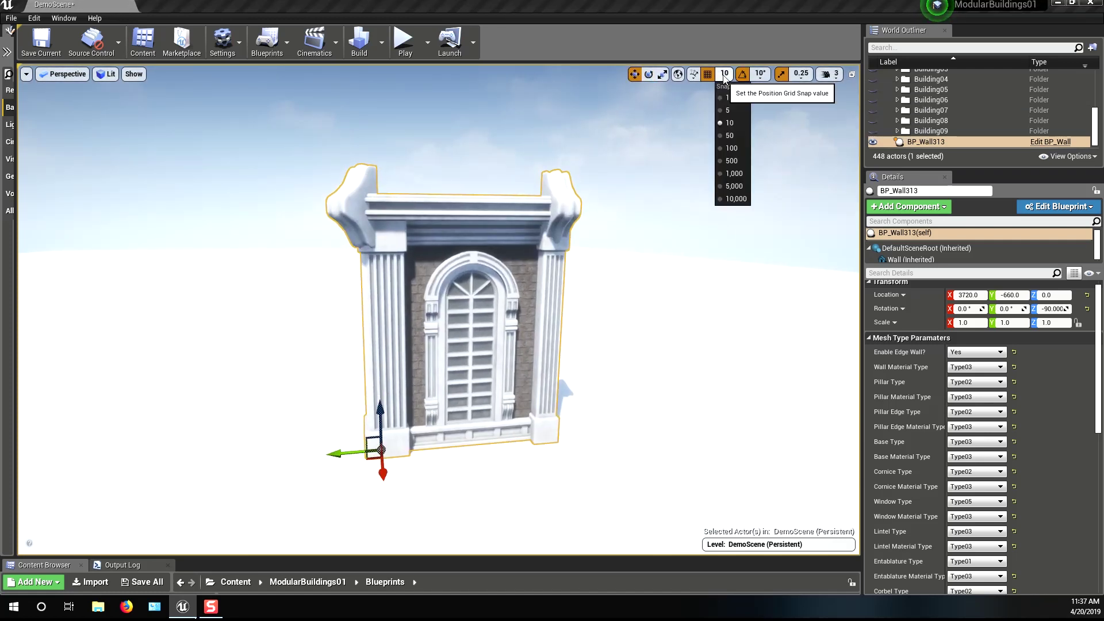
click(731, 138)
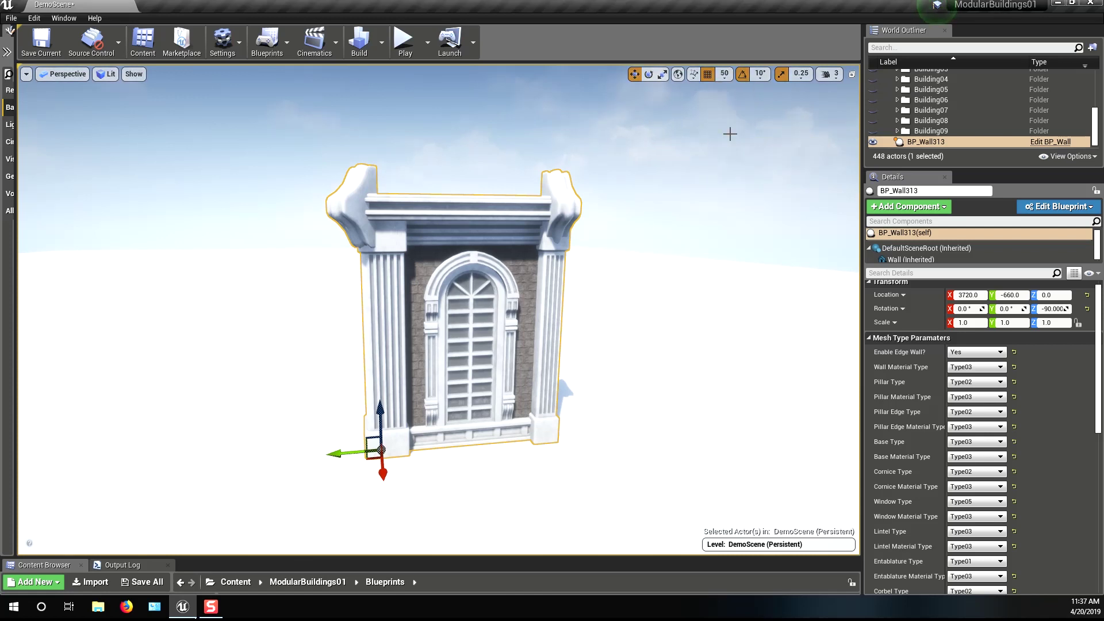
mouse_move(337, 455)
alt+mouse_down()
mouse_move(506, 440)
mouse_move(466, 457)
alt+mouse_up()
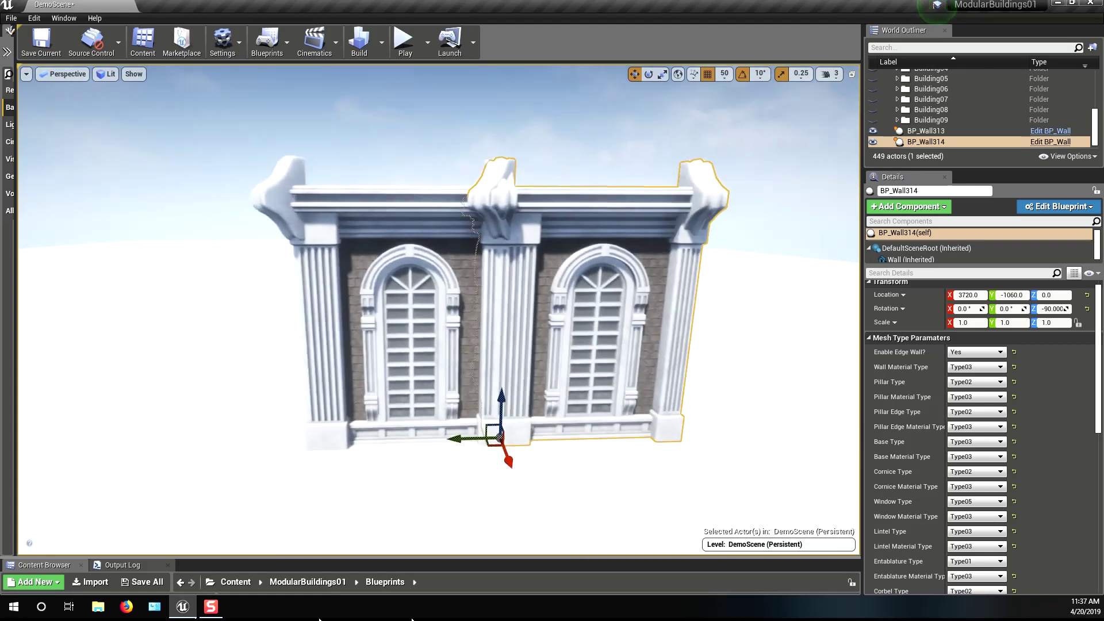
drag(382, 461, 402, 458)
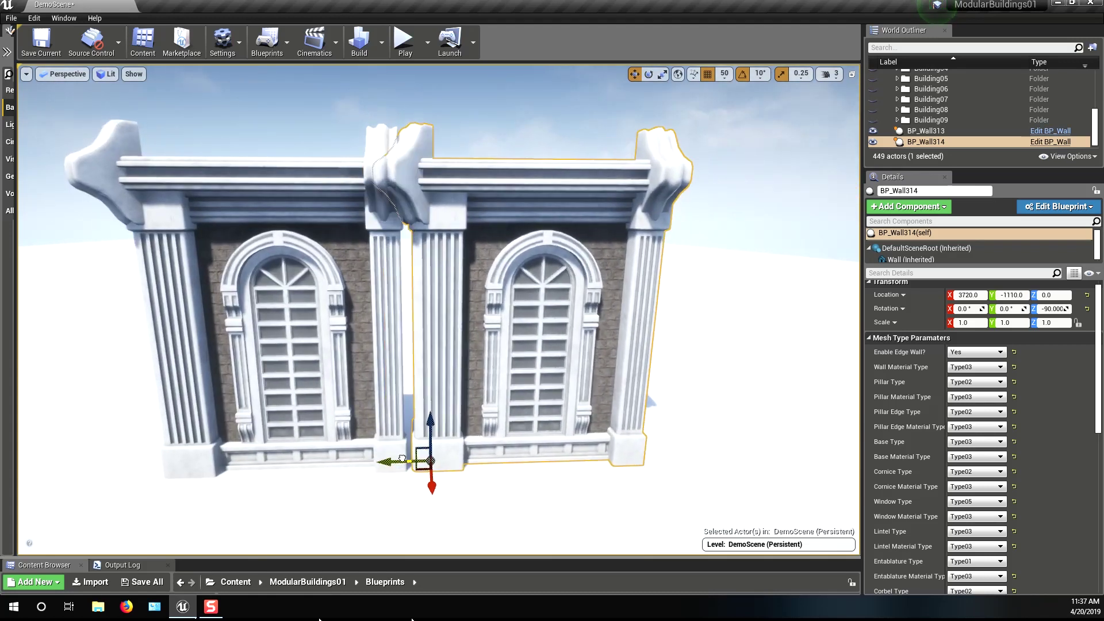
right_drag(402, 459, 298, 429)
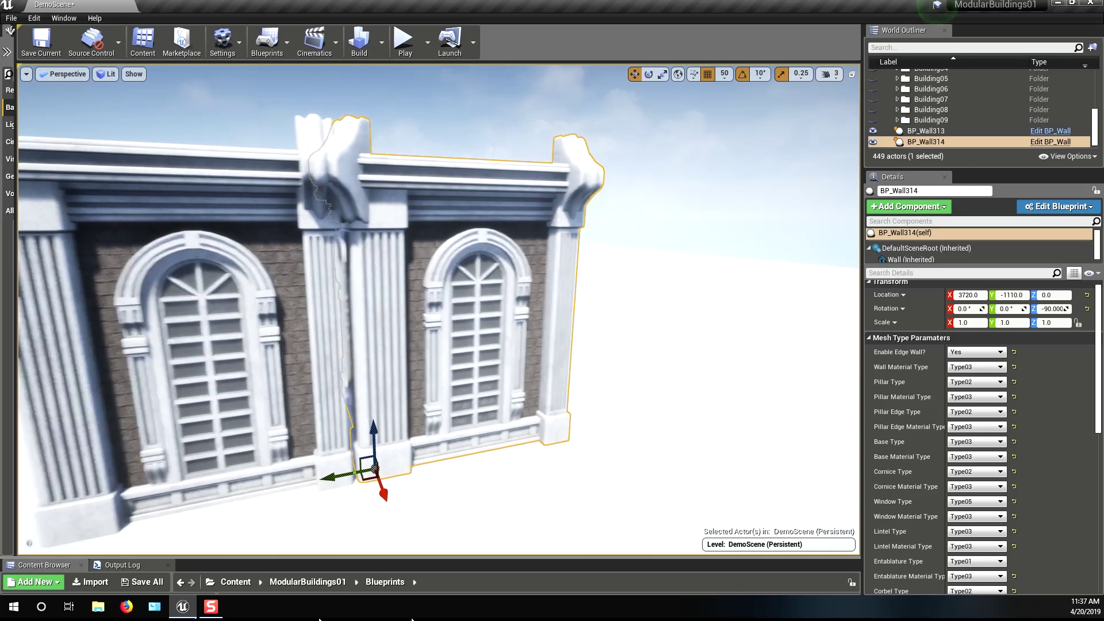
drag(368, 467, 421, 460)
Disable the copy's edge wall, butt it at Y -1060, and add two more copies
click(976, 352)
click(969, 370)
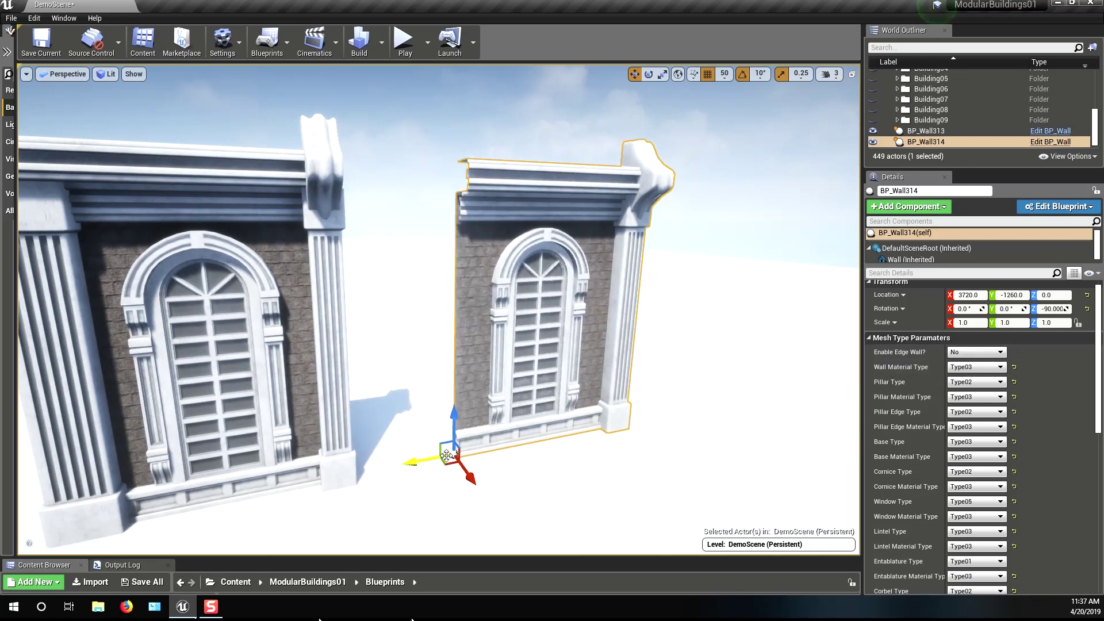
drag(447, 455, 346, 468)
right_drag(345, 468, 499, 466)
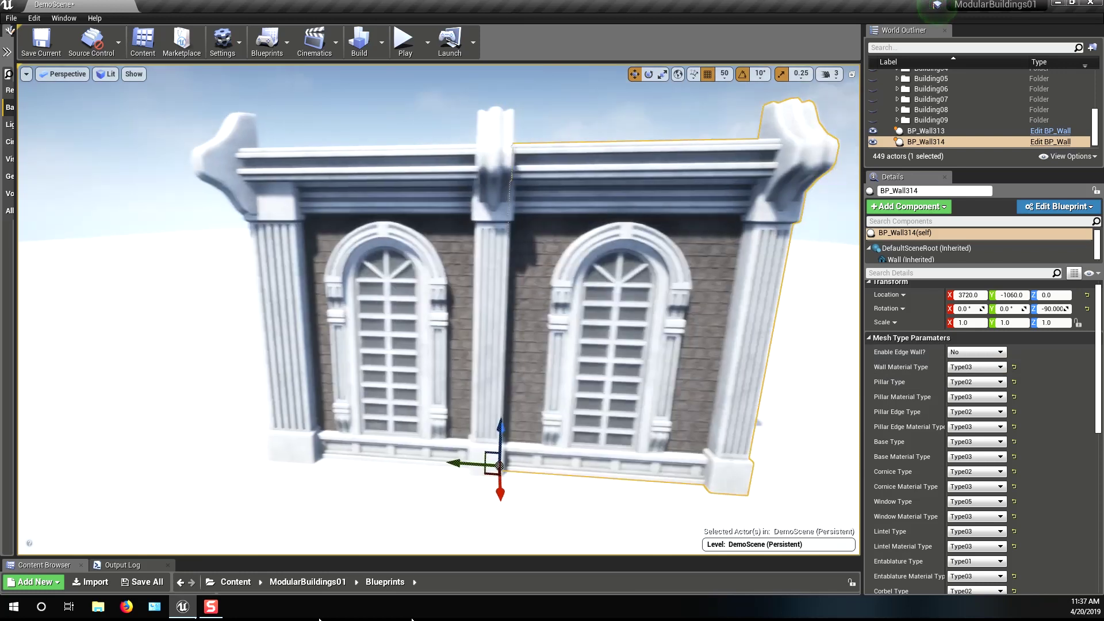
scroll(499, 466, down, 3)
alt+drag(471, 463, 535, 413)
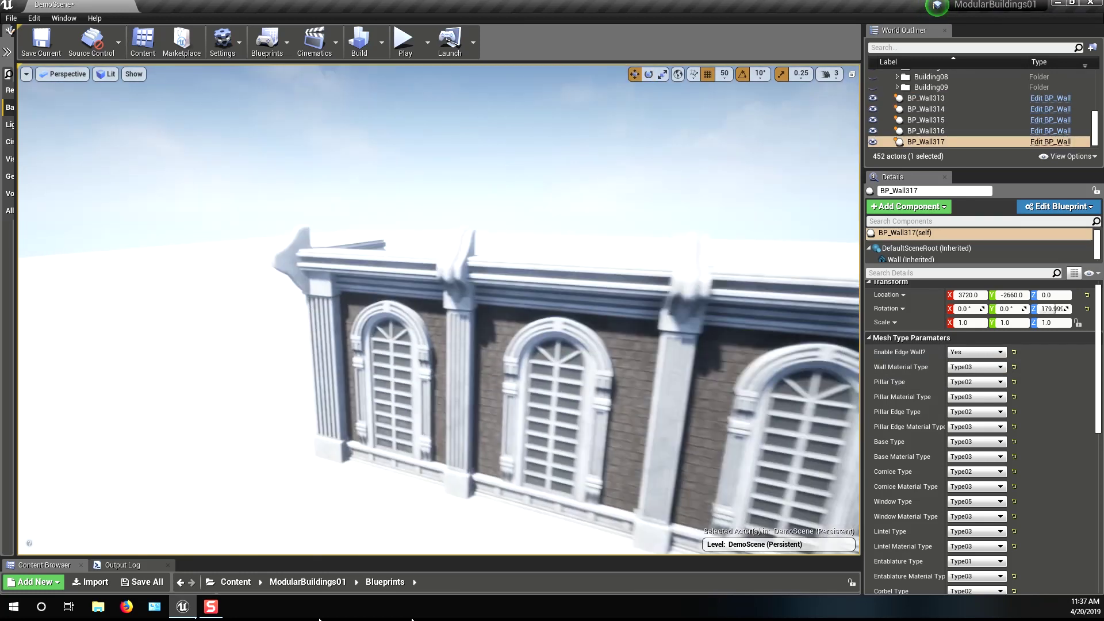
Add another wall copy, then give BP_Wall316 a white Type02 entrance door
key(e)
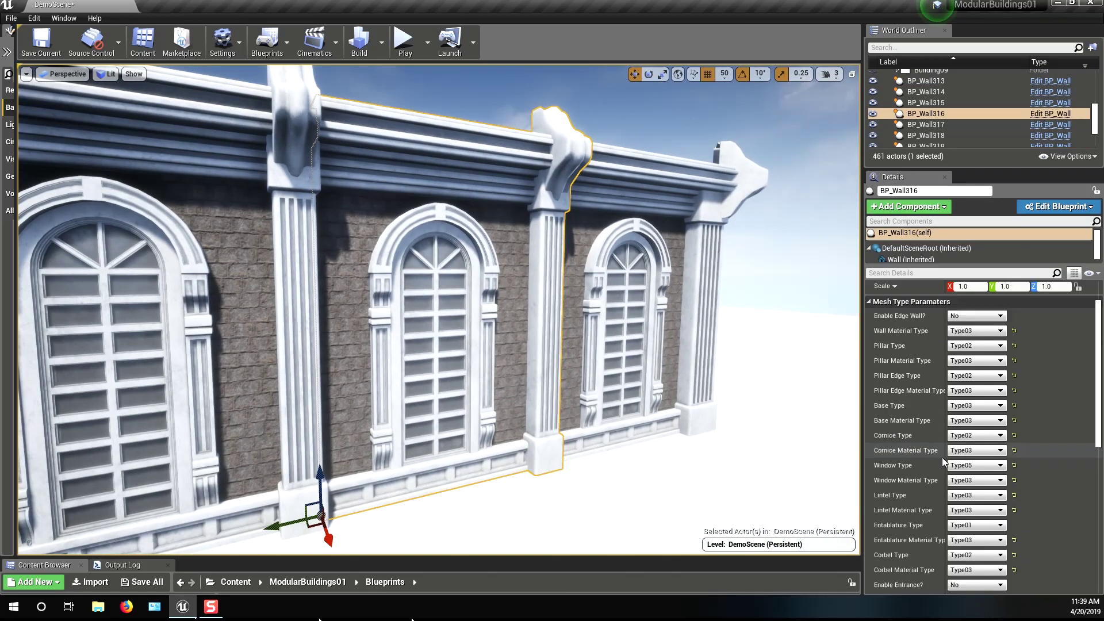
scroll(978, 460, down, 1)
click(976, 512)
click(969, 540)
click(976, 526)
click(976, 541)
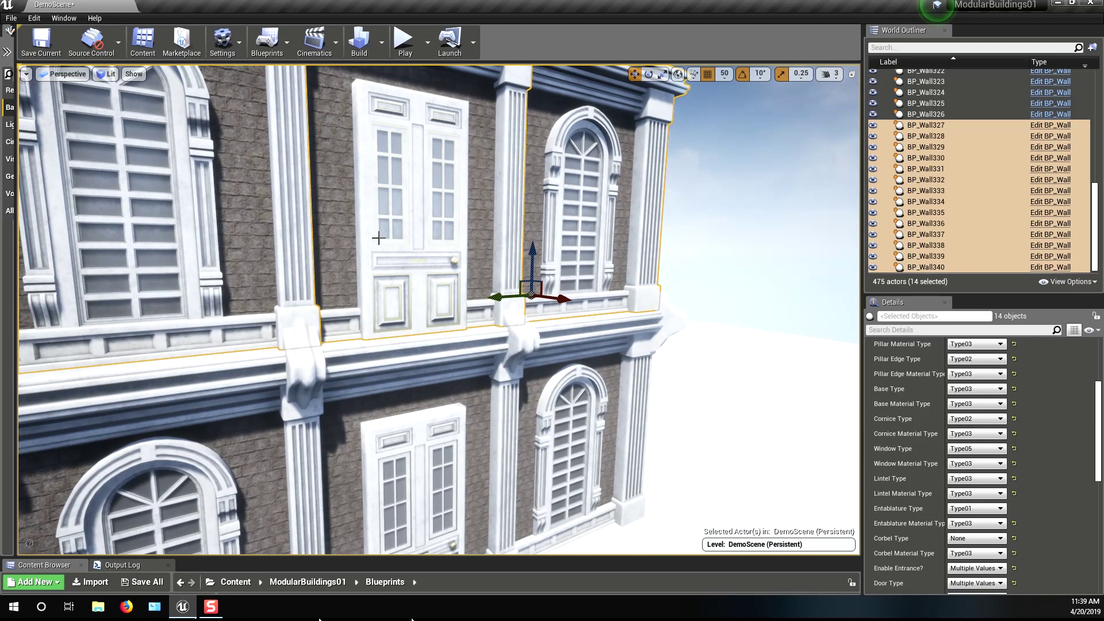
Give upper-storey walls Type06 windows, no corbels or entrance, and enlarge the Content Browser
scroll(966, 489, down, 2)
click(966, 521)
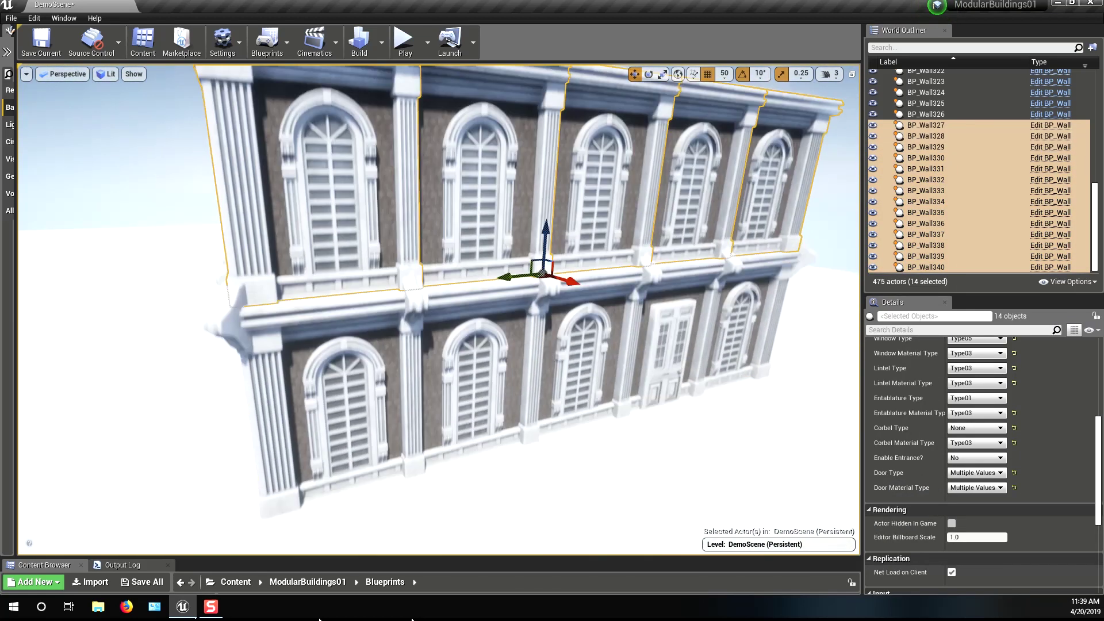
scroll(971, 395, up, 1)
click(976, 357)
click(972, 401)
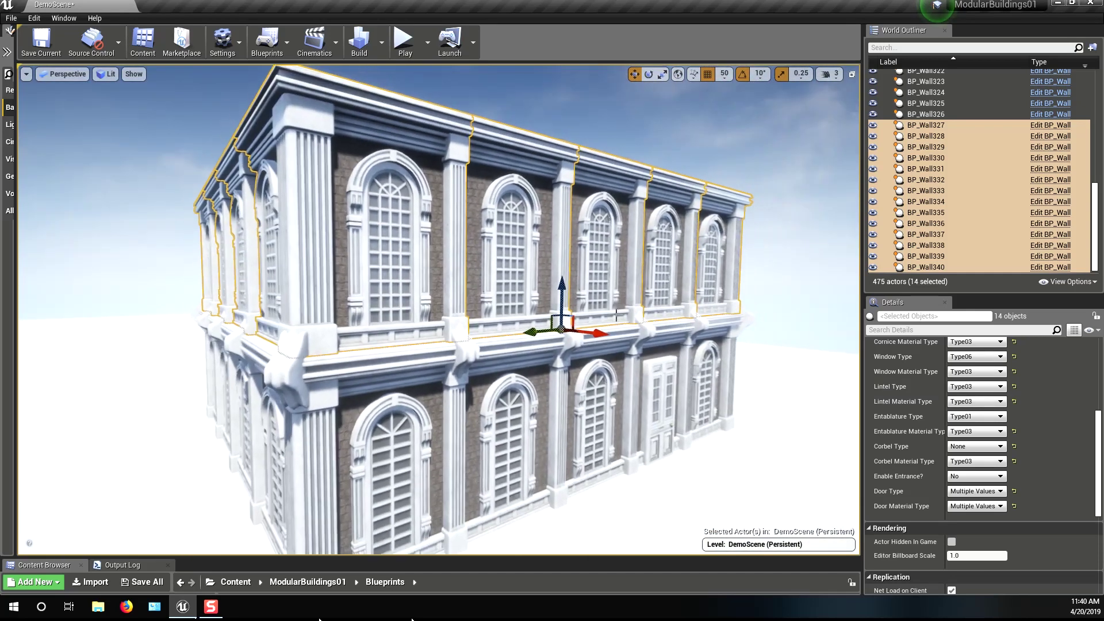
key(g)
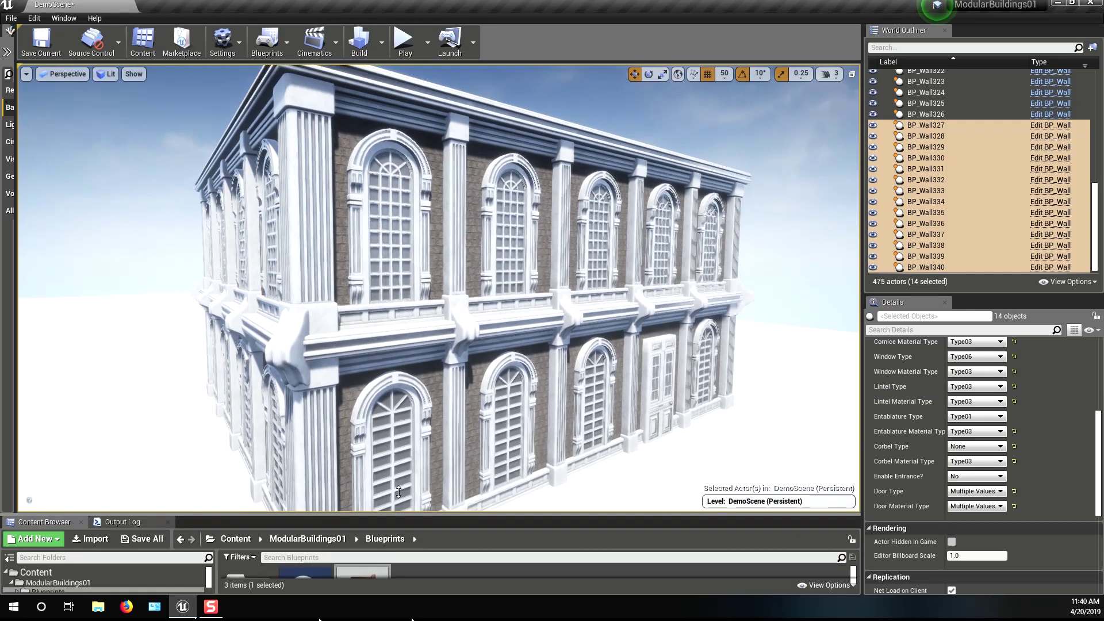
drag(398, 557, 398, 424)
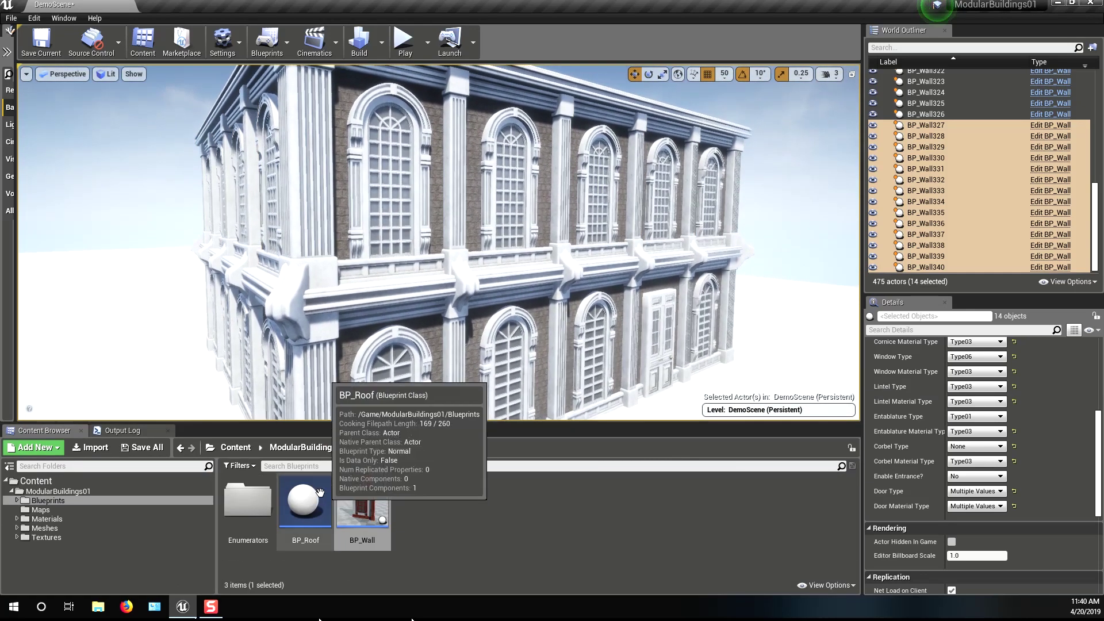
Drop a BP_Roof section, BP_Roof119, onto the building's top edge facing outward at -90° Z
key(f)
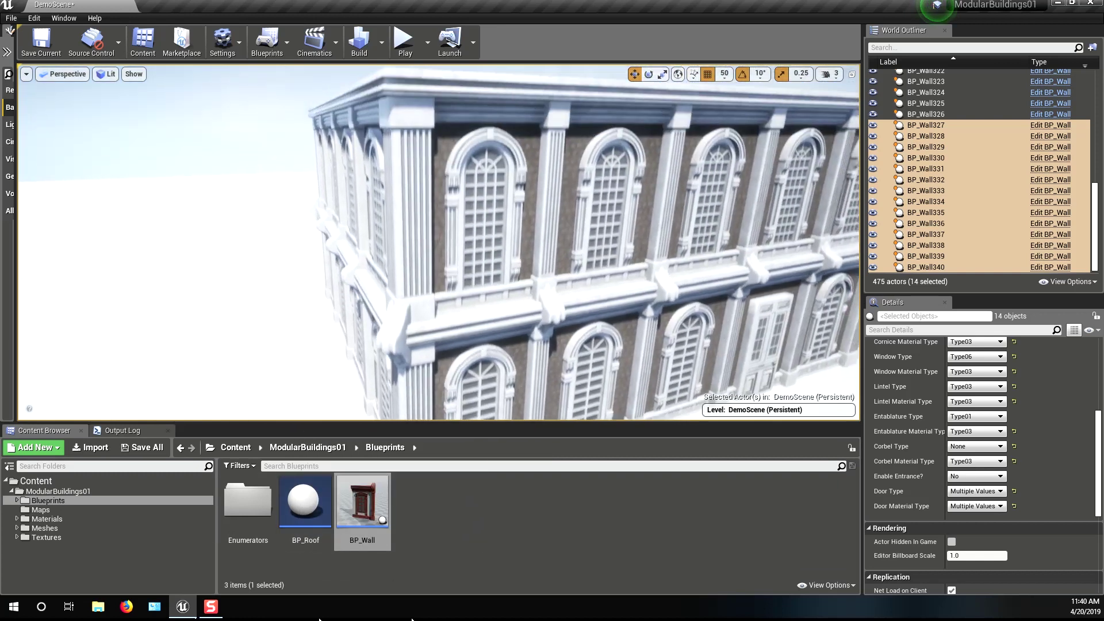
mouse_move(305, 501)
mouse_down()
mouse_move(365, 268)
mouse_move(395, 314)
mouse_move(391, 300)
mouse_up()
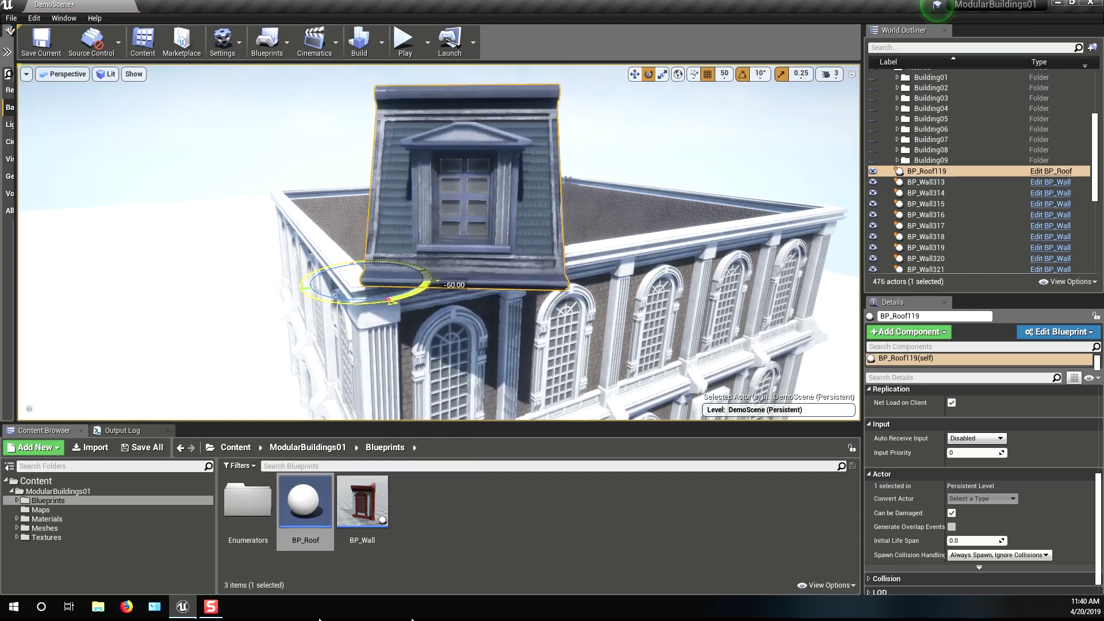
right_drag(391, 300, 380, 276)
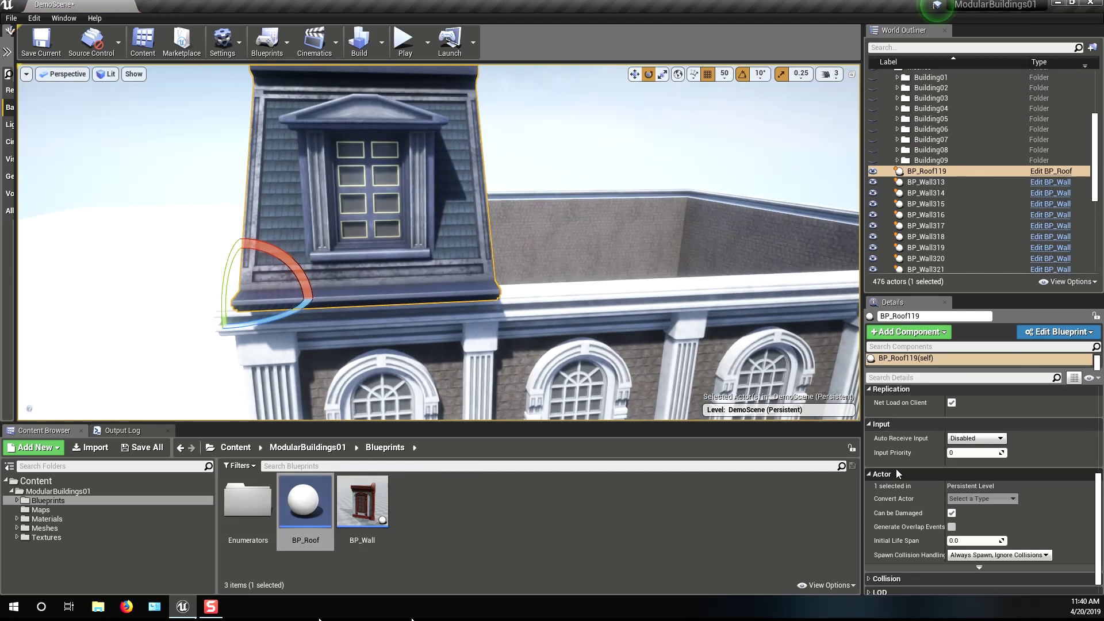
scroll(949, 230, down, 2)
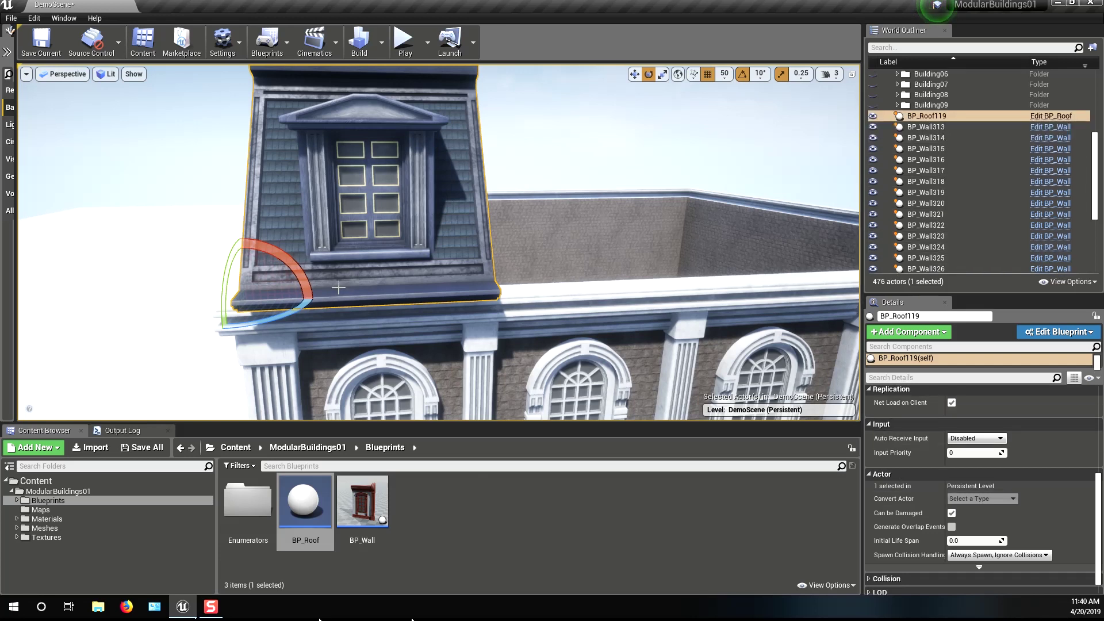
scroll(944, 432, up, 2)
scroll(943, 431, up, 3)
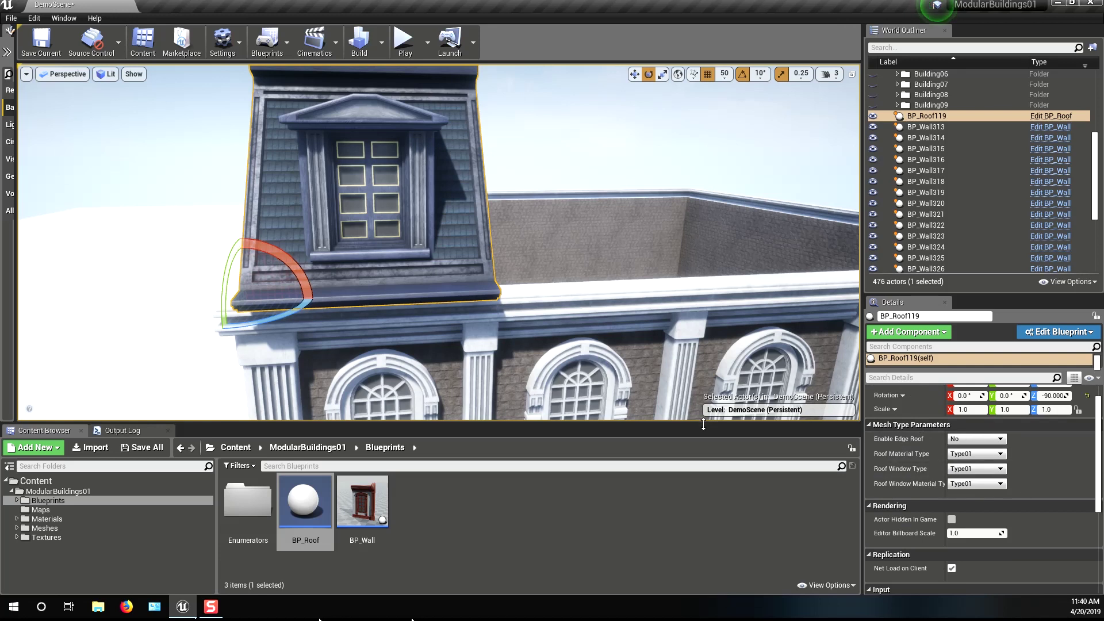
Duplicate the roof section alongside the first and make the copy an edge-roof end piece
drag(704, 425, 703, 547)
key(w)
mouse_move(235, 365)
mouse_down()
mouse_move(464, 365)
mouse_move(210, 353)
mouse_up()
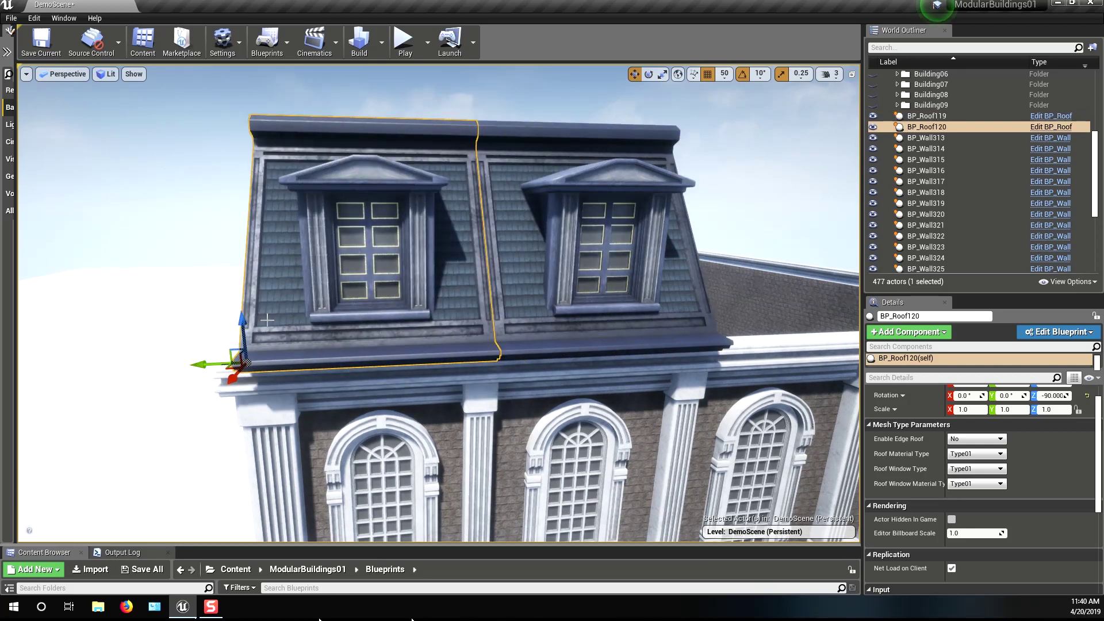
click(954, 449)
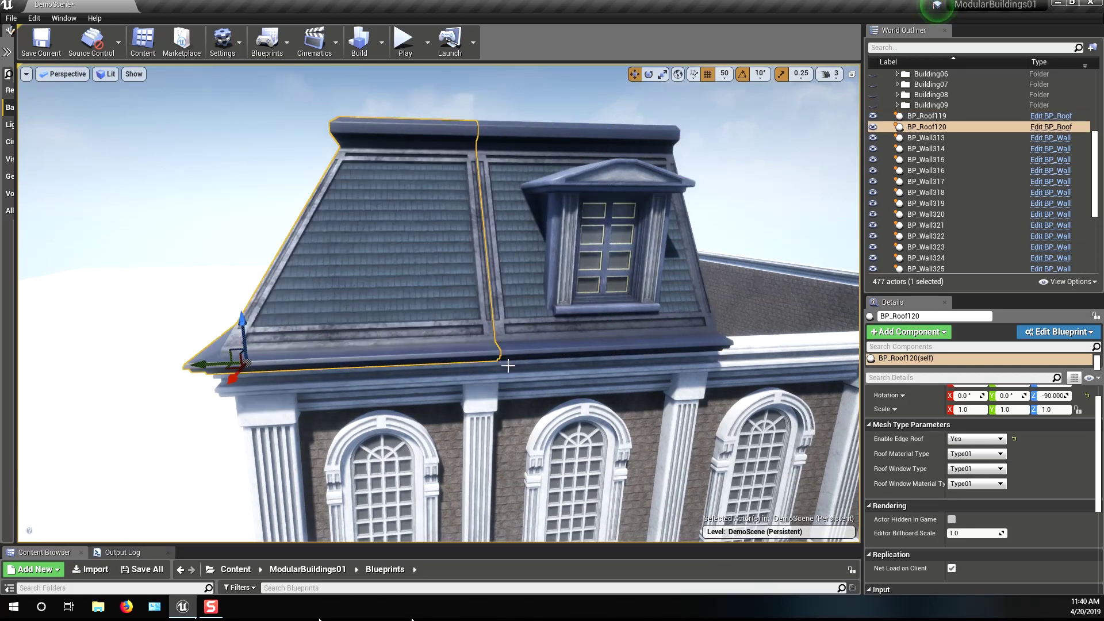
alt+drag(506, 365, 640, 217)
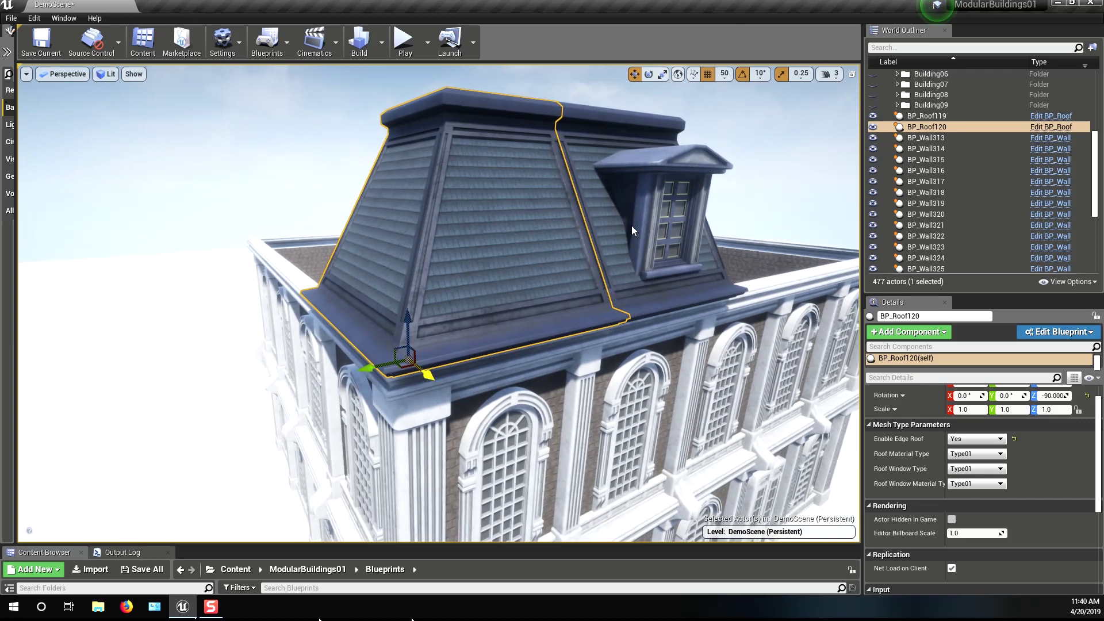
Give both roof sections the lighter Type02 roof material
ctrl+click(633, 230)
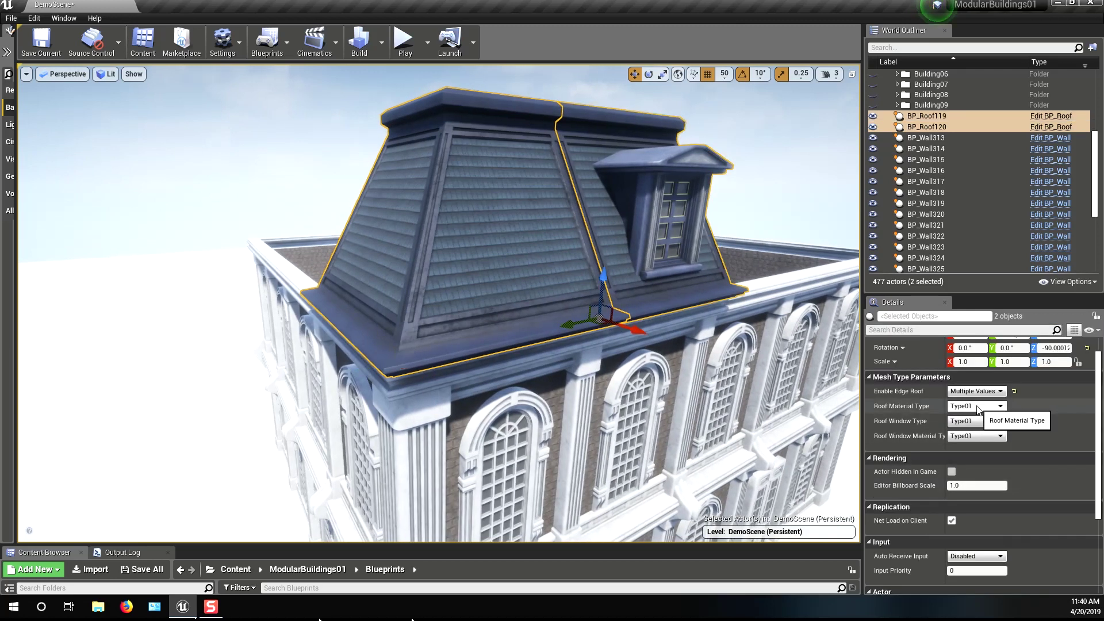
click(972, 423)
scroll(497, 254, up, 5)
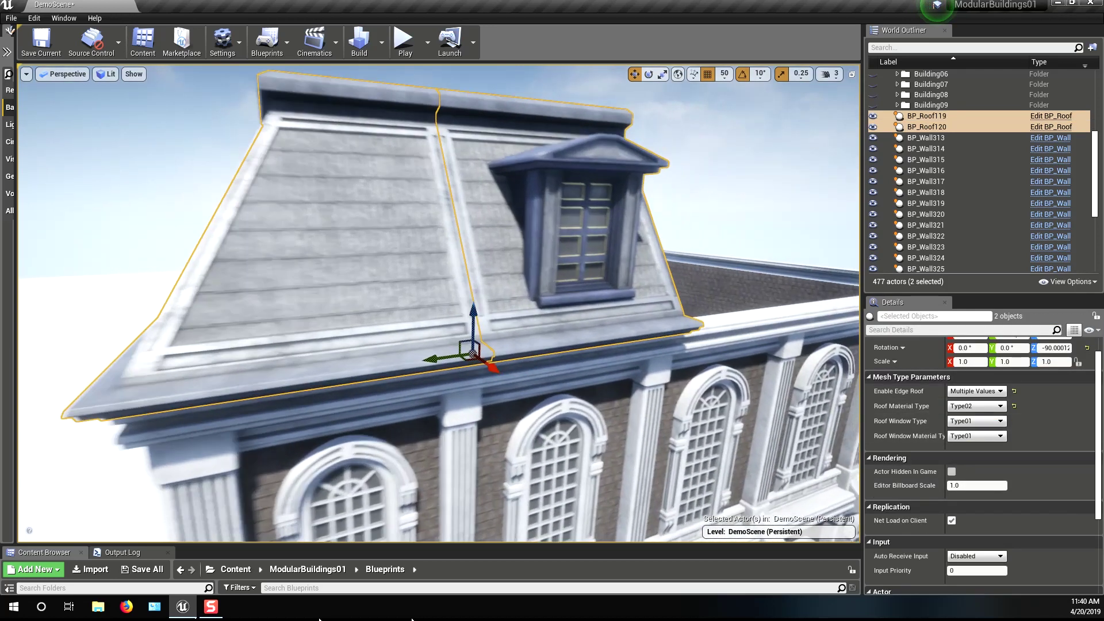
Set the dormer section's window to round-arched Type03 and duplicate it along the roofline
click(497, 253)
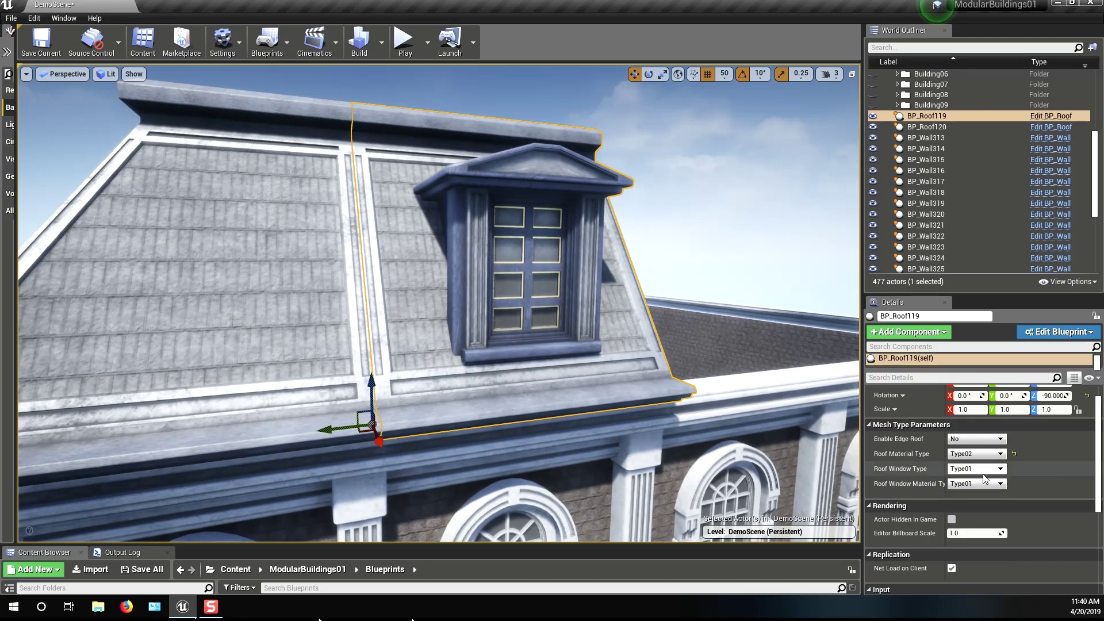
click(974, 485)
click(976, 471)
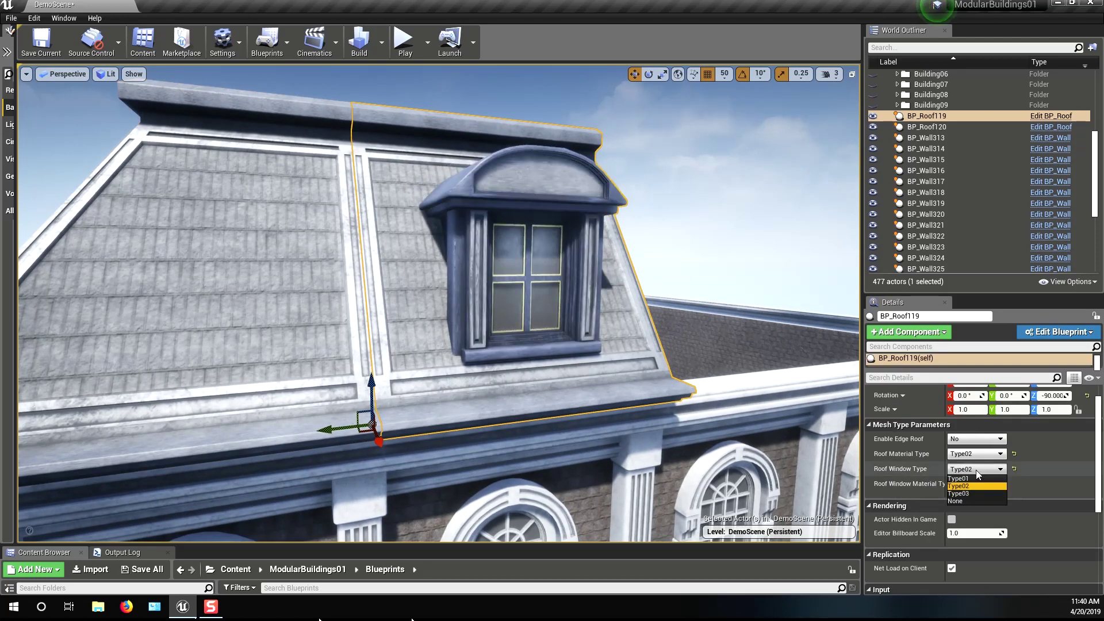
click(968, 494)
scroll(280, 379, down, 5)
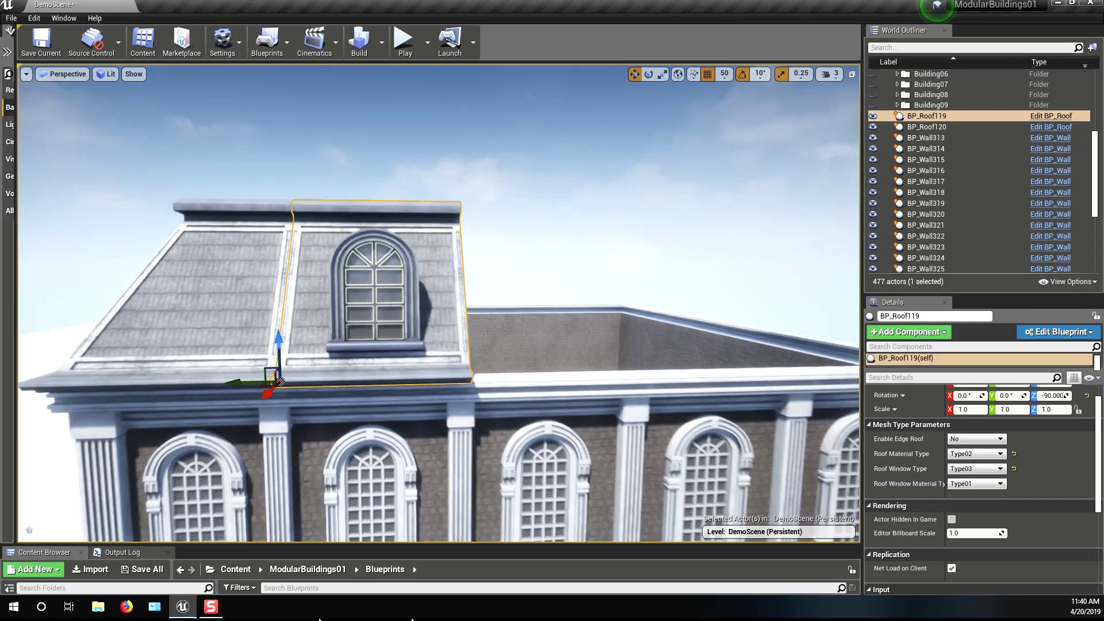
alt+drag(280, 378, 222, 378)
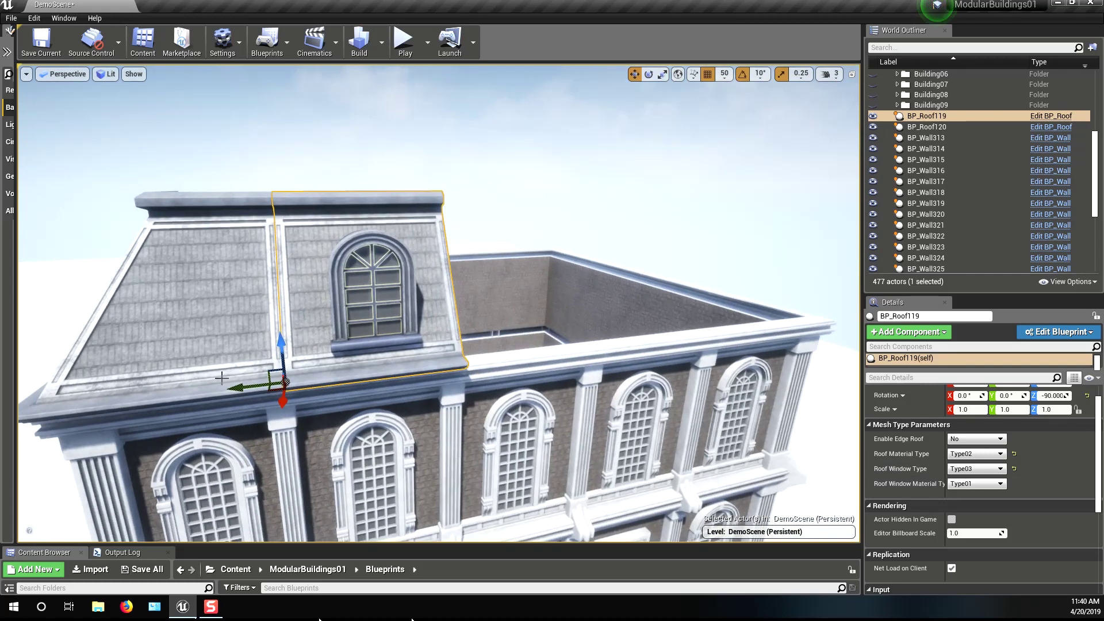
alt+drag(450, 364, 257, 356)
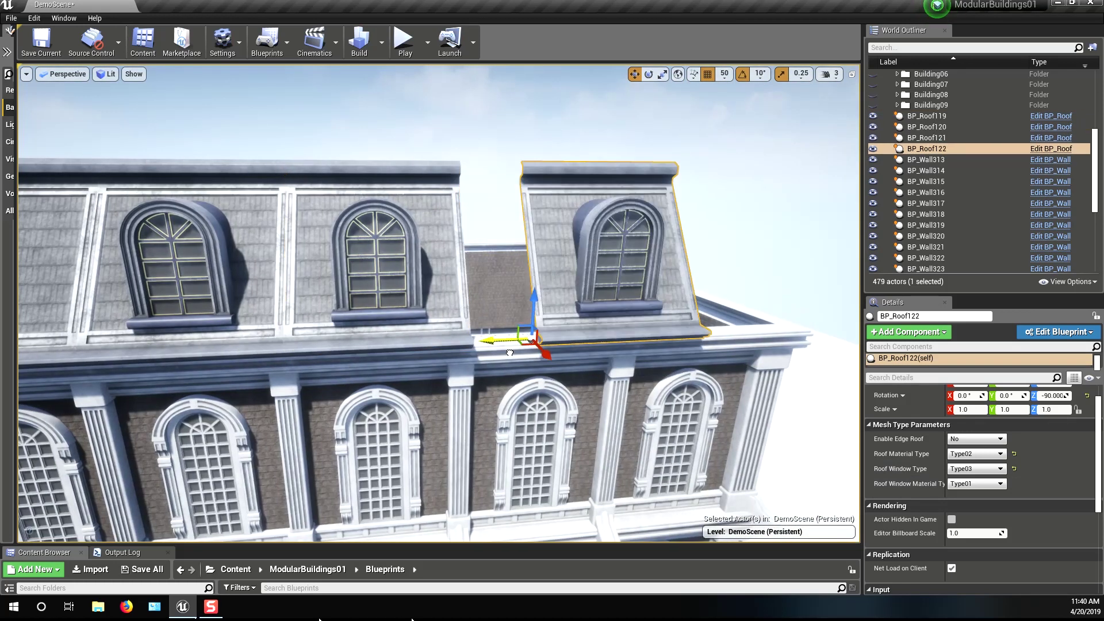
Choose the dormer window style and rotate the copied roof section toward another side
click(998, 469)
click(959, 479)
key(e)
mouse_move(518, 351)
alt+mouse_down()
mouse_move(464, 374)
mouse_move(429, 341)
mouse_move(581, 322)
mouse_move(575, 345)
alt+mouse_up()
Add another roof section and turn the corner edge-roof piece 90 degrees
key(w)
key(e)
right_drag(575, 345, 518, 356)
right_drag(437, 305, 402, 287)
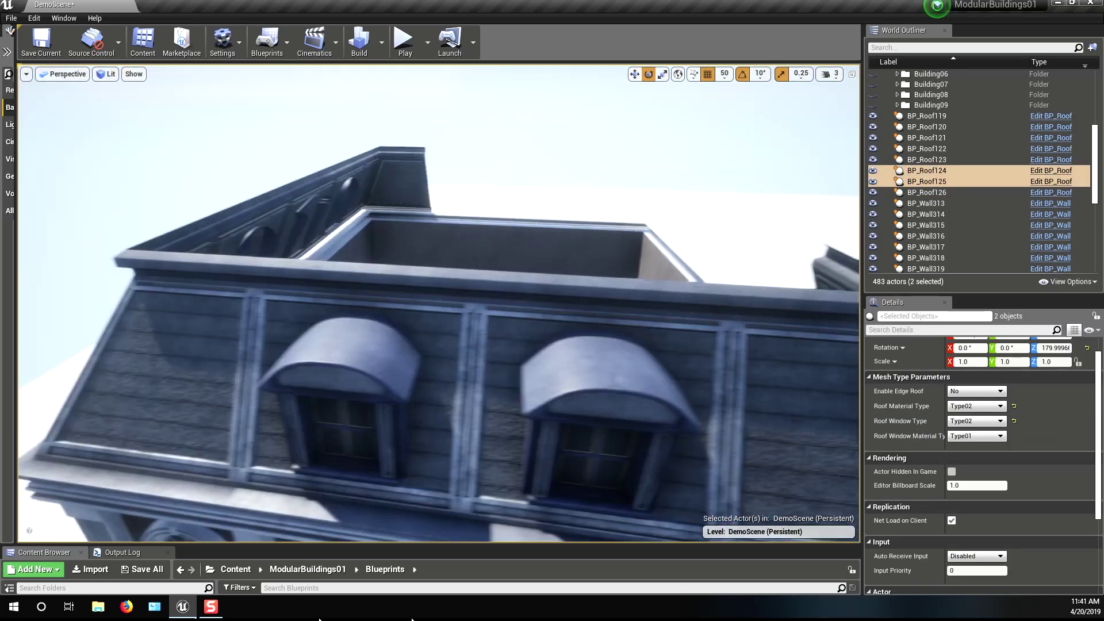
key(w)
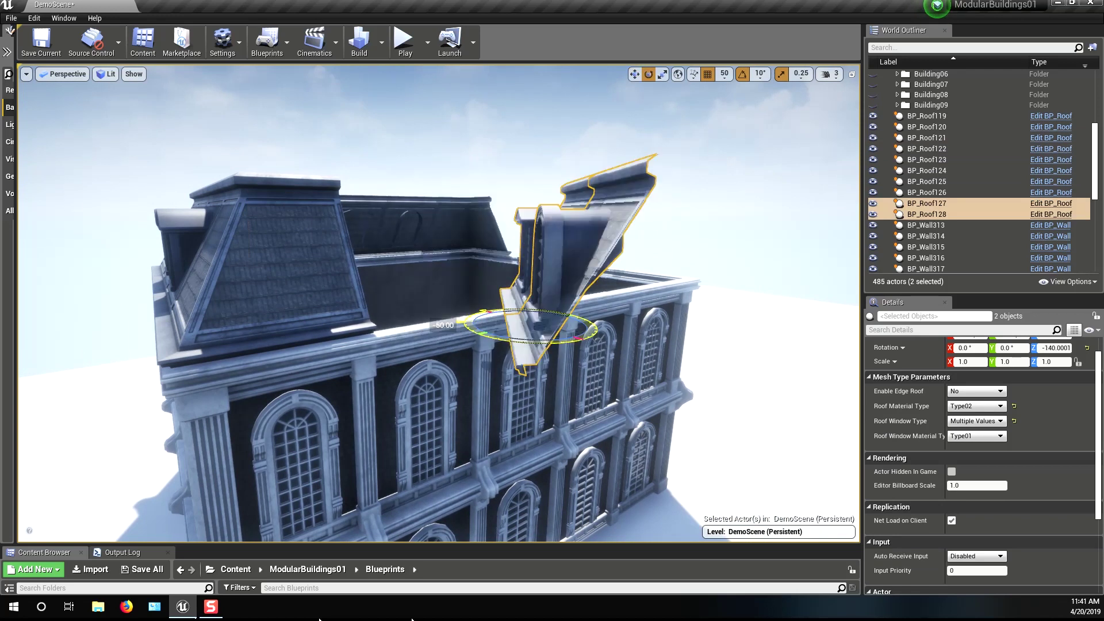
right_drag(509, 320, 506, 316)
Reposition the dormer sections and undo their accidental tilt so they sit straight
click(228, 295)
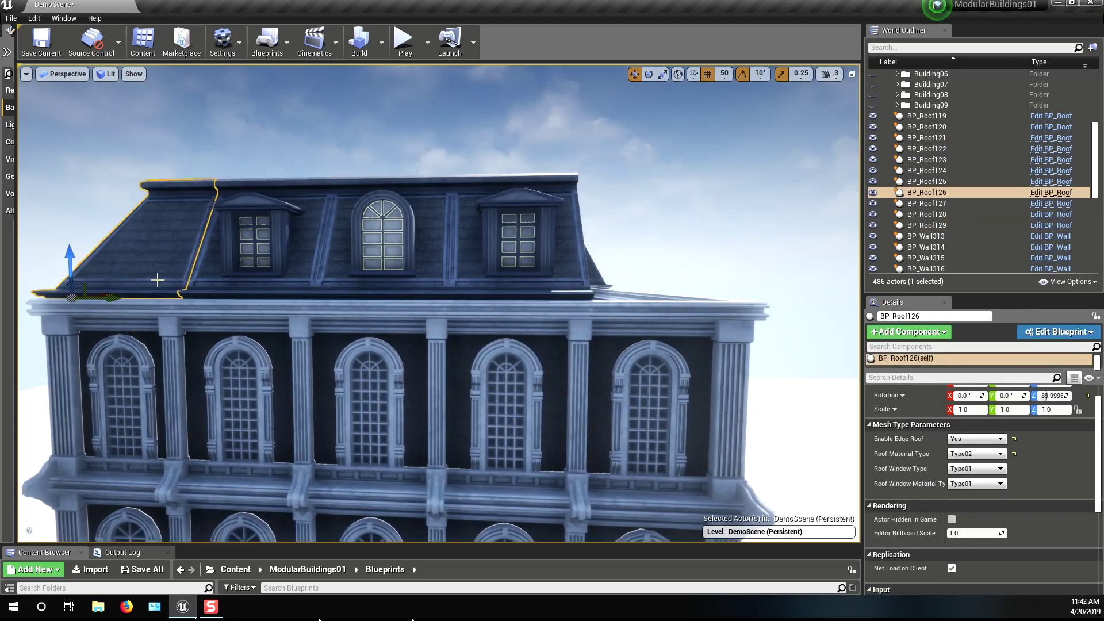
key(w)
right_drag(567, 270, 403, 299)
ctrl+click(437, 264)
key(ctrl+z)
key(w)
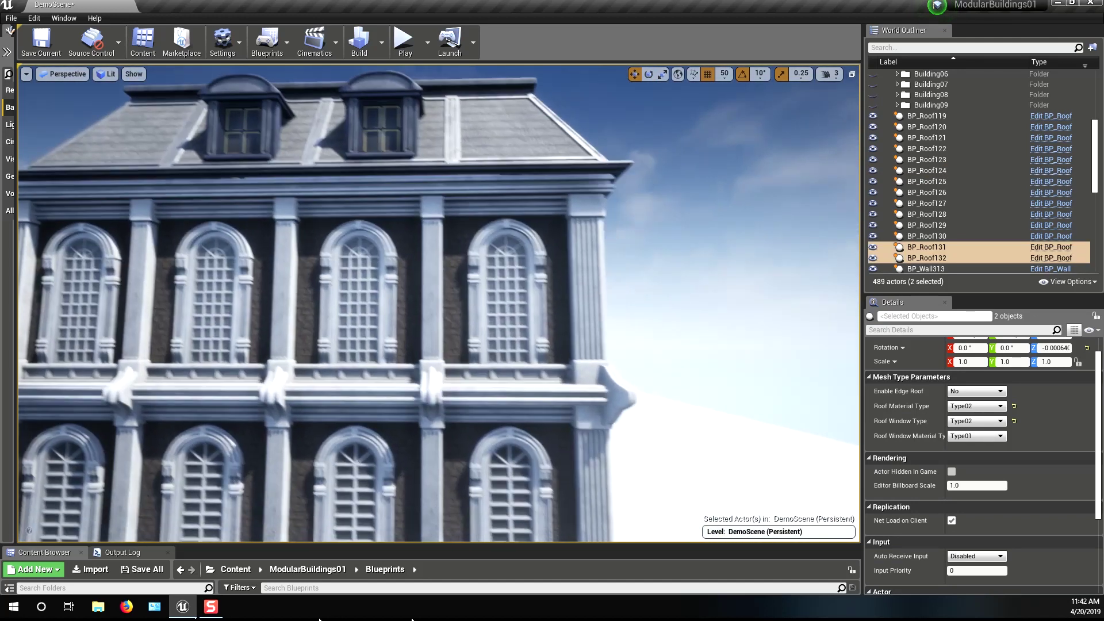